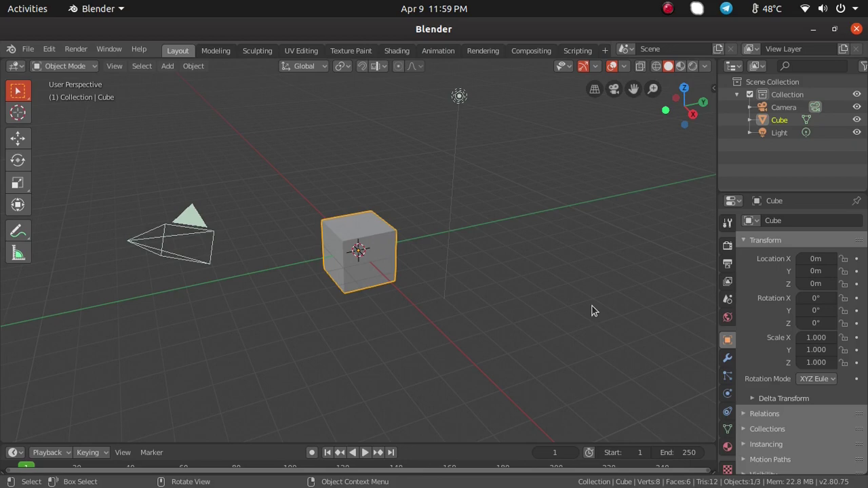
# - Enlarge the timeline area and insert a Location keyframe for the cube at frame 1
pyautogui.moveTo(464, 445); pyautogui.dragTo(457, 403)
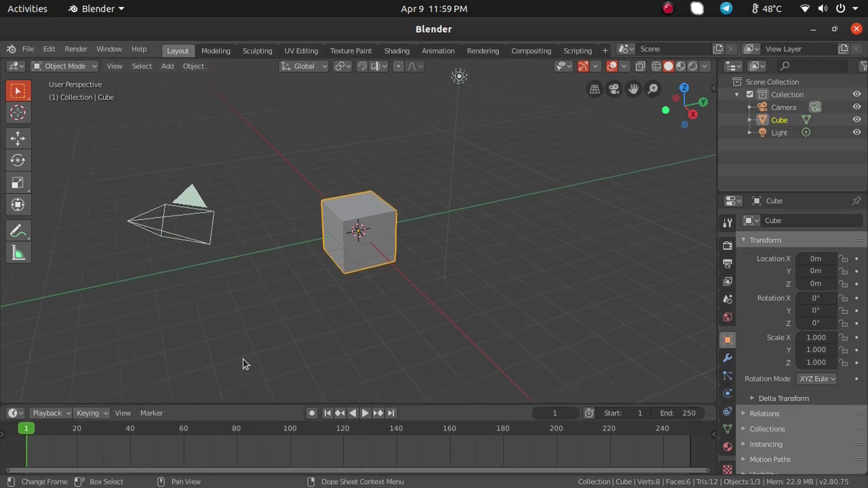
pyautogui.moveTo(247, 362); pyautogui.dragTo(631, 402, button='middle')
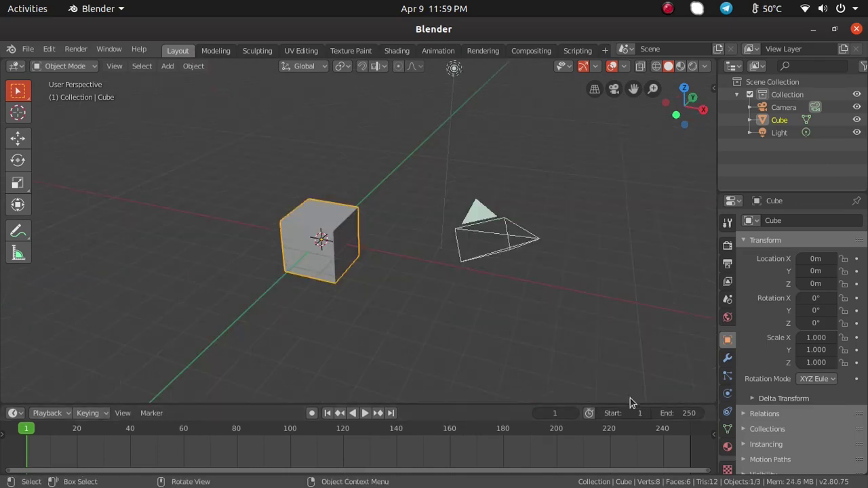
pyautogui.press('i')
pyautogui.click(366, 249)
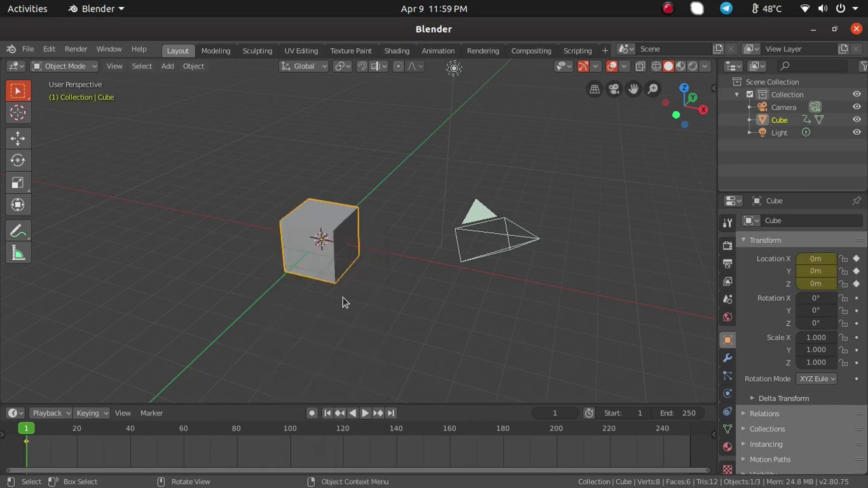
# - At frame 20, move the cube about 10.085 m along the X axis and insert a Location keyframe
pyautogui.press('space')
pyautogui.moveTo(53, 430); pyautogui.dragTo(76, 433)
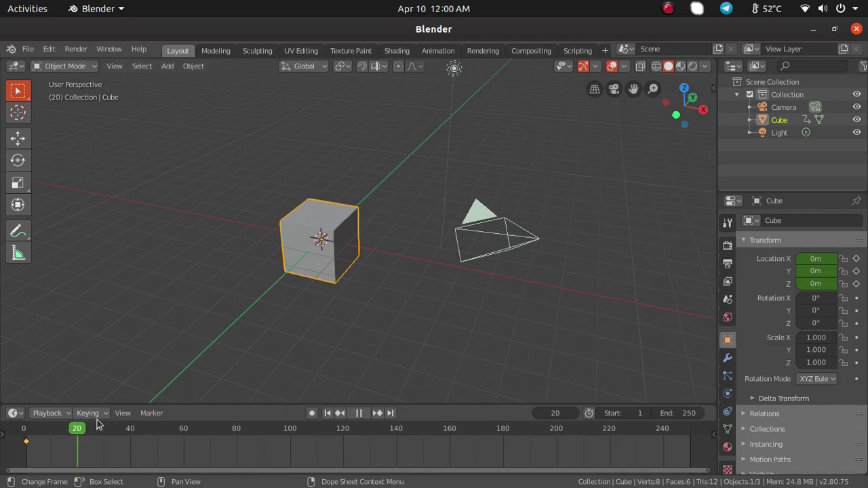
pyautogui.moveTo(485, 319); pyautogui.dragTo(445, 290, button='middle')
pyautogui.press('g')
pyautogui.press('x')
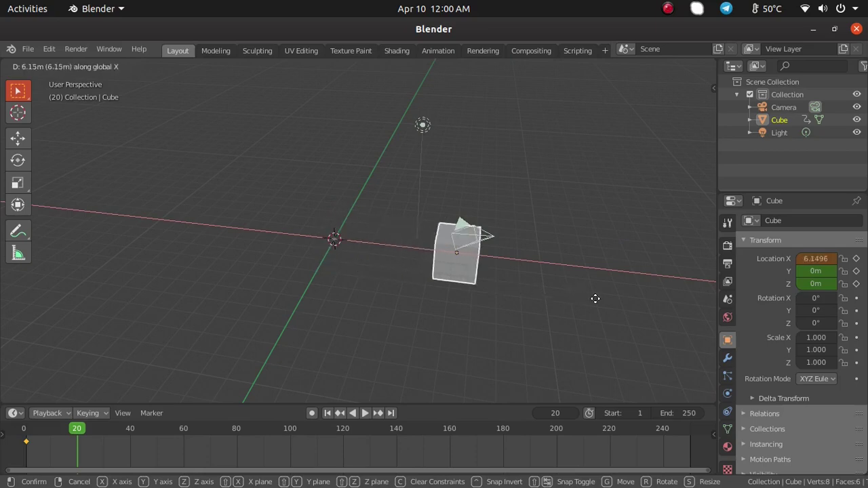
pyautogui.click(655, 307)
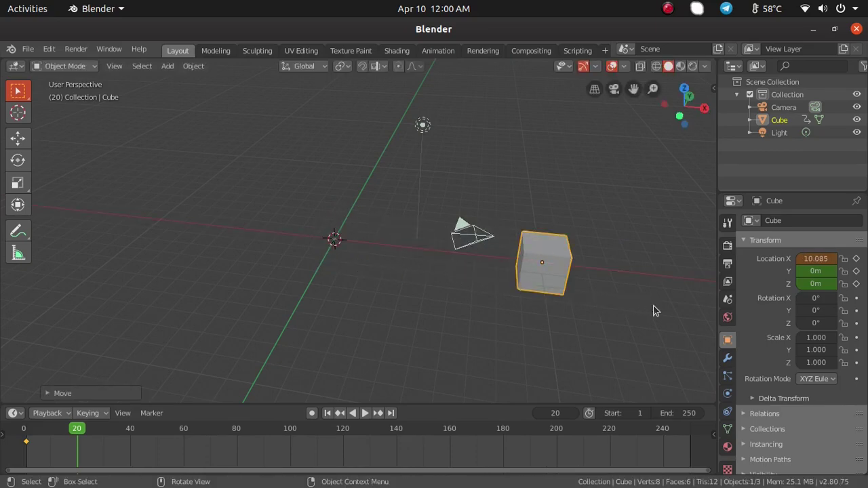
pyautogui.press('i')
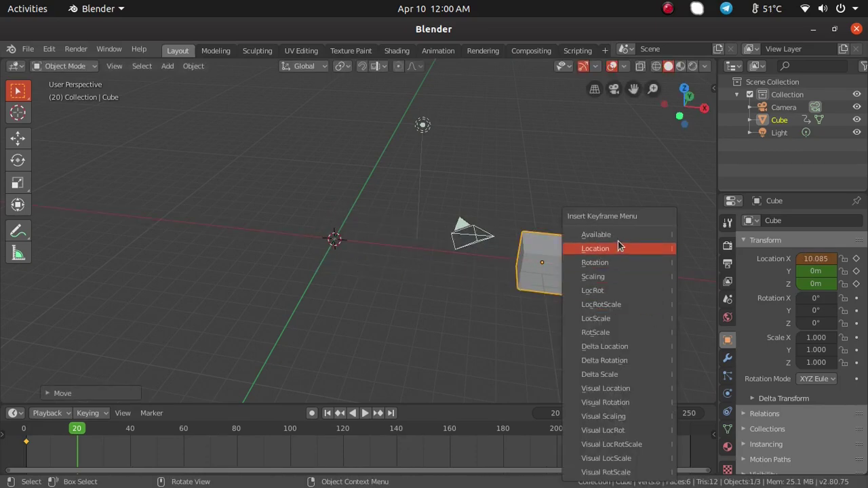
pyautogui.click(619, 248)
# - Play and scrub the animation from frame 1 to check the cube's motion
pyautogui.moveTo(416, 313); pyautogui.dragTo(561, 310, button='middle')
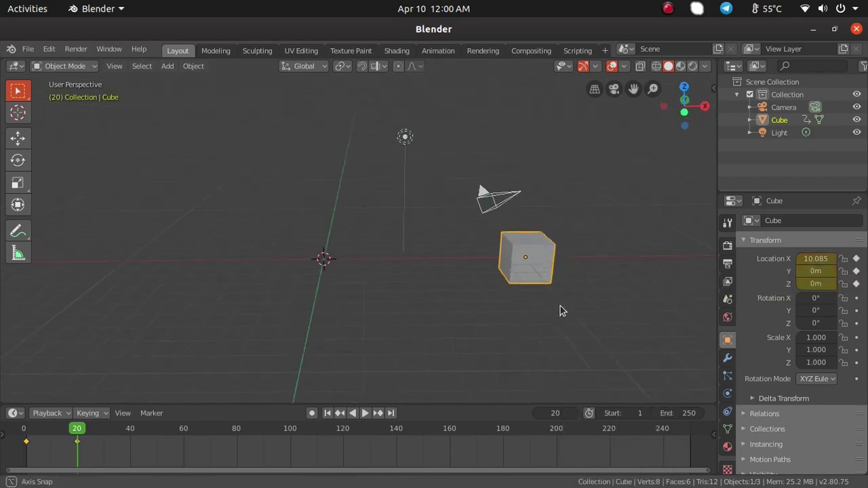
pyautogui.press('space')
pyautogui.click(26, 433)
pyautogui.moveTo(34, 434)
pyautogui.mouseDown()
pyautogui.moveTo(79, 438)
pyautogui.moveTo(34, 437)
pyautogui.moveTo(42, 438)
pyautogui.mouseUp()
pyautogui.press('space')
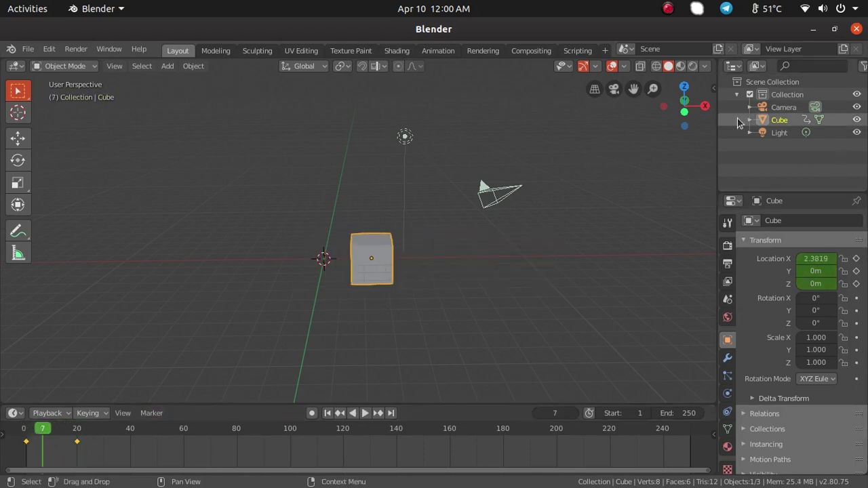
# - Widen the Outliner and expand the cube's Animation entry to show its action
pyautogui.moveTo(717, 128); pyautogui.dragTo(653, 128)
pyautogui.click(687, 120)
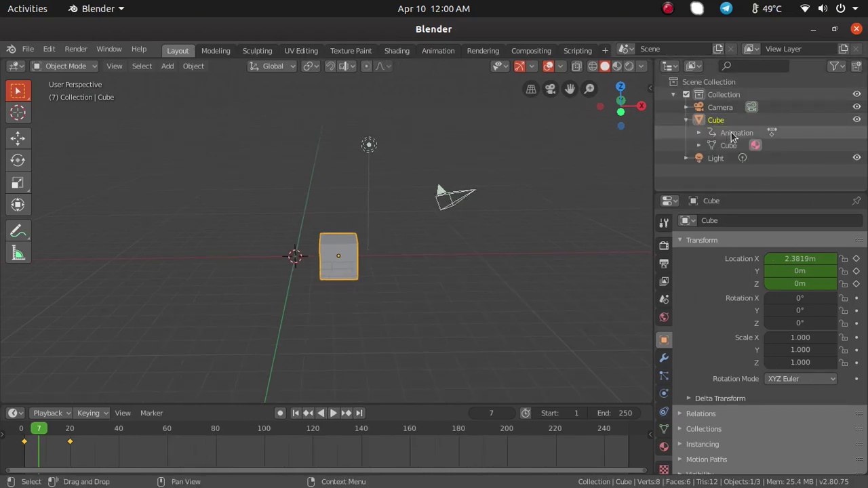
pyautogui.click(699, 133)
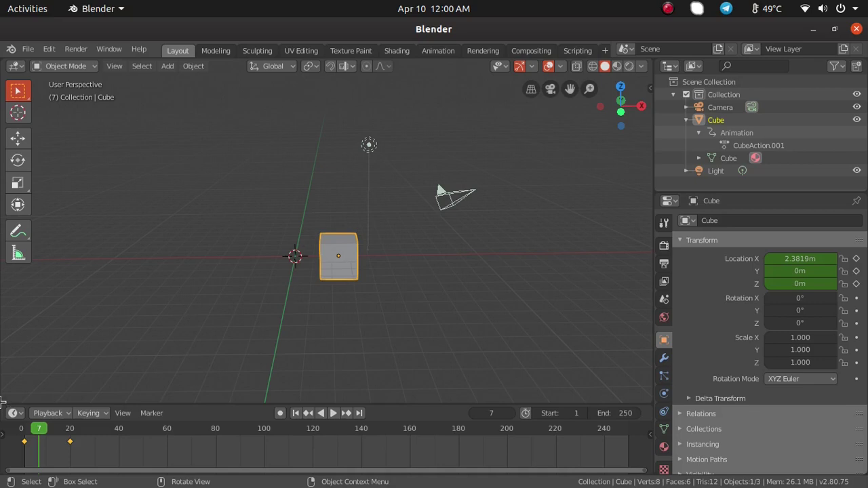
# - Split the 3D viewport horizontally and turn the new lower area into a Nonlinear Animation editor
pyautogui.moveTo(10, 354); pyautogui.dragTo(13, 312)
pyautogui.click(16, 320)
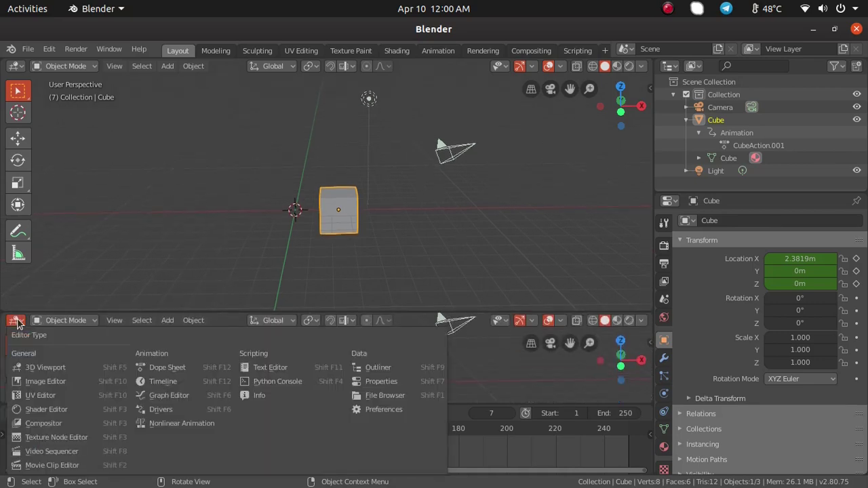
pyautogui.moveTo(66, 320)
pyautogui.click(16, 322)
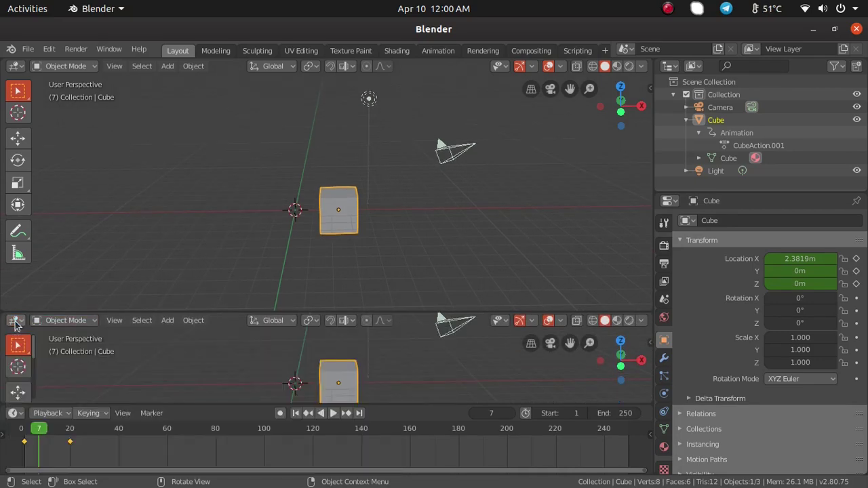
pyautogui.click(16, 323)
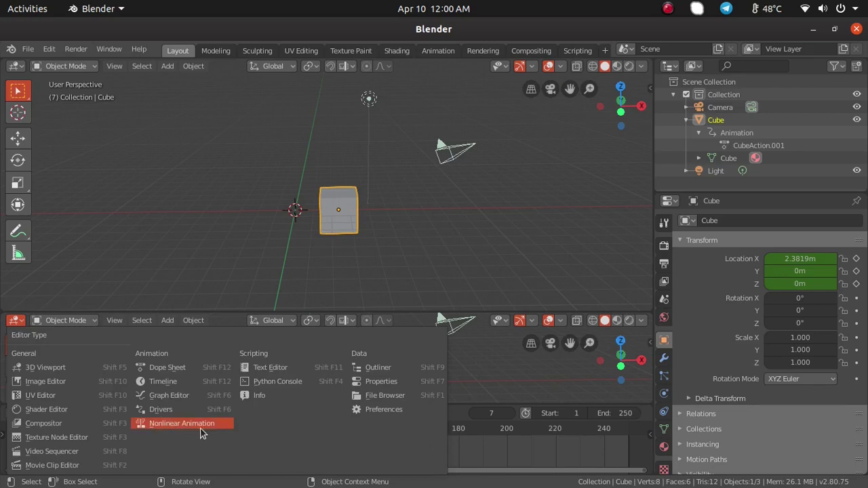
pyautogui.click(16, 323)
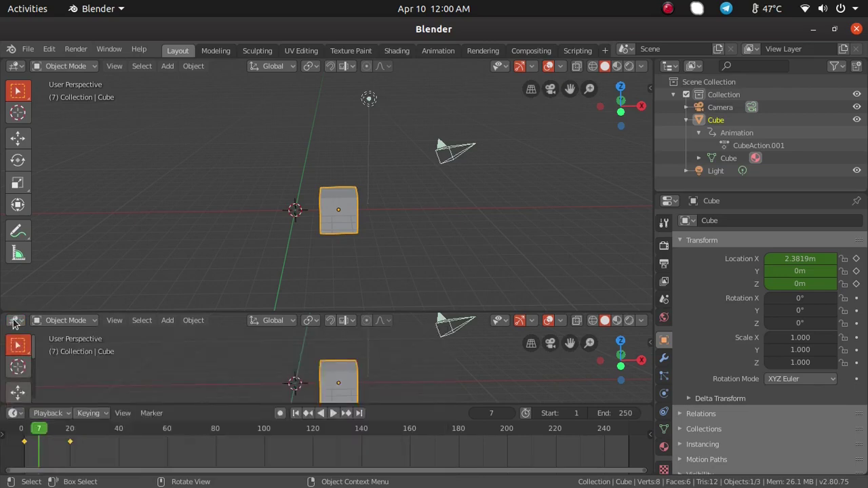
pyautogui.click(18, 323)
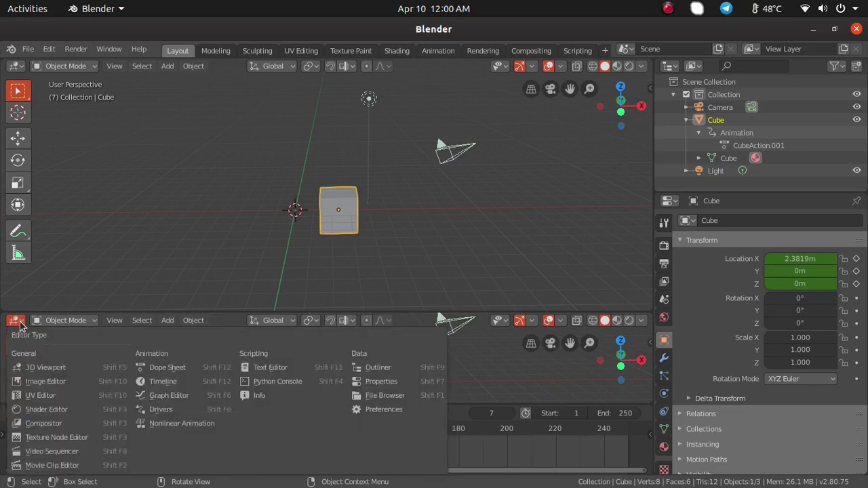
pyautogui.click(163, 421)
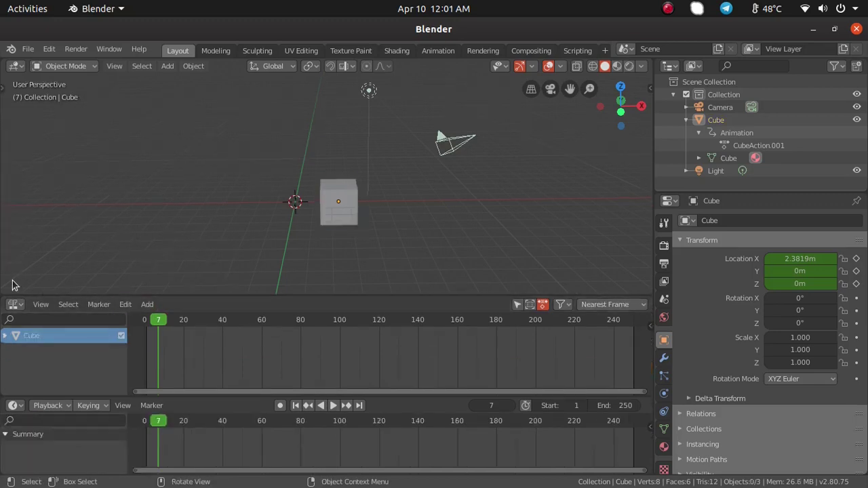
# - Split the 3D viewport again and set the new area to a Dope Sheet in Action Editor mode
pyautogui.moveTo(2, 290); pyautogui.dragTo(17, 198)
pyautogui.click(14, 304)
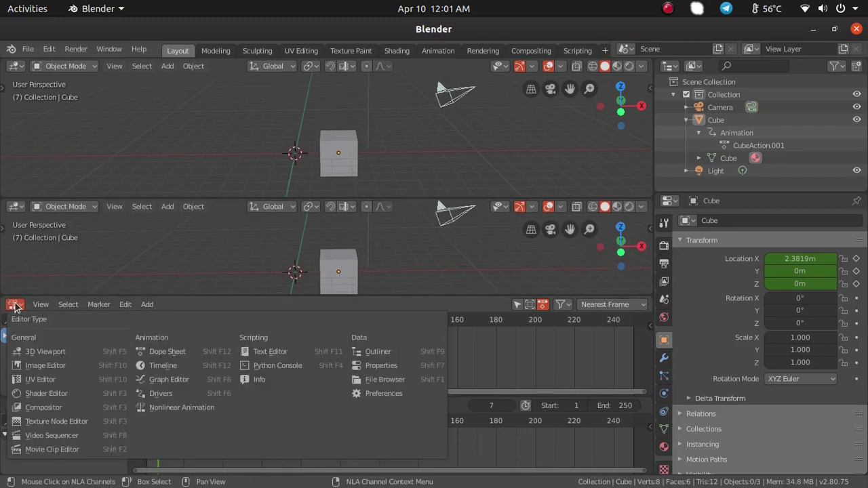
pyautogui.click(164, 410)
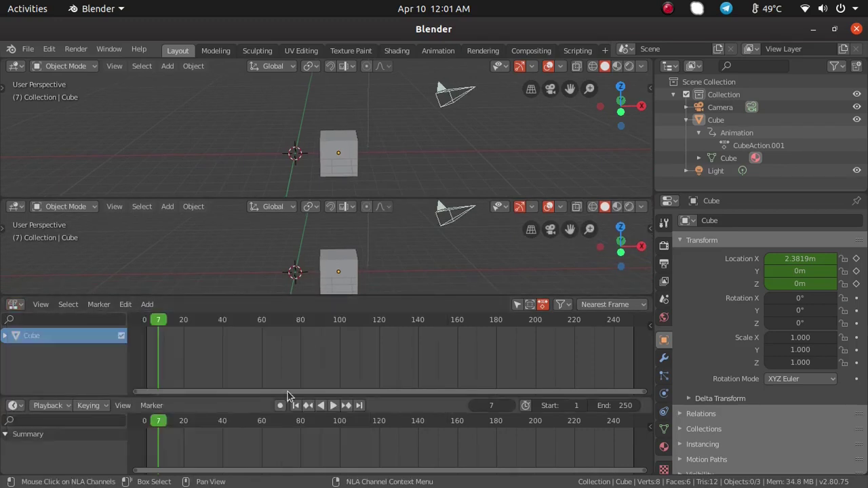
pyautogui.click(16, 206)
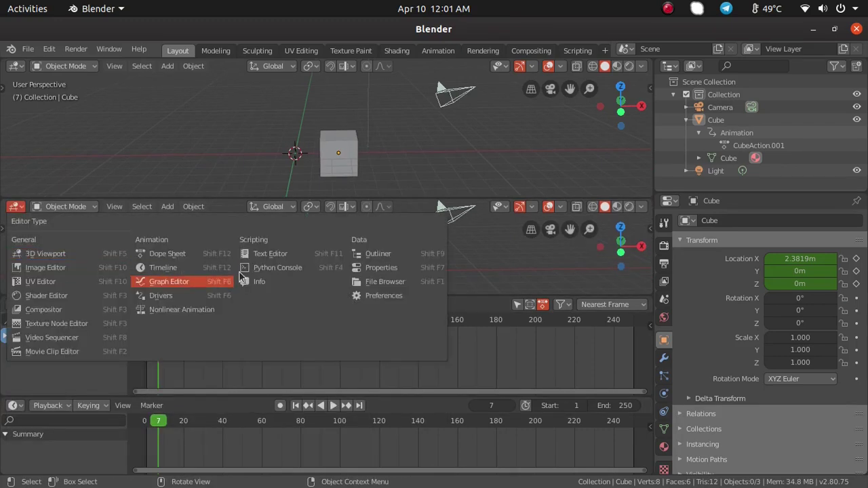
pyautogui.click(191, 252)
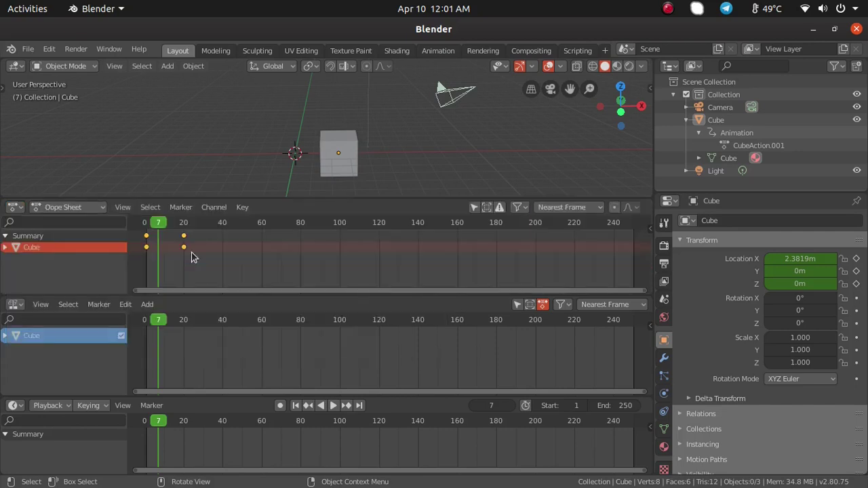
pyautogui.click(104, 213)
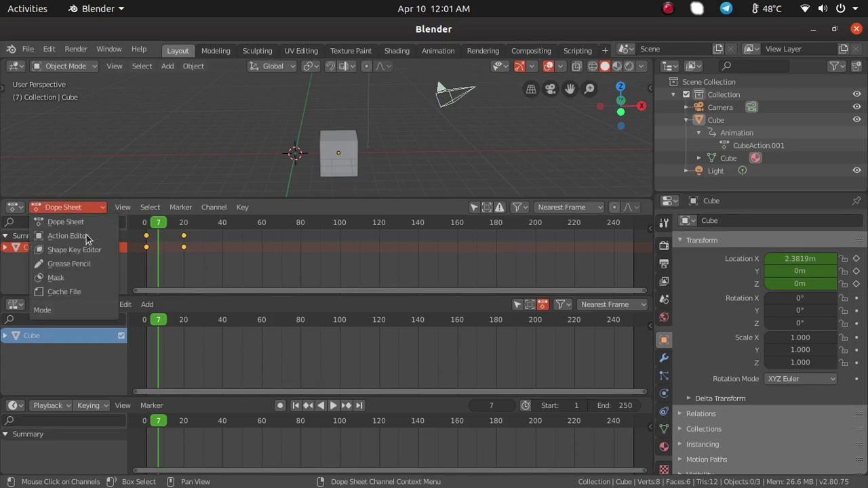
pyautogui.click(86, 239)
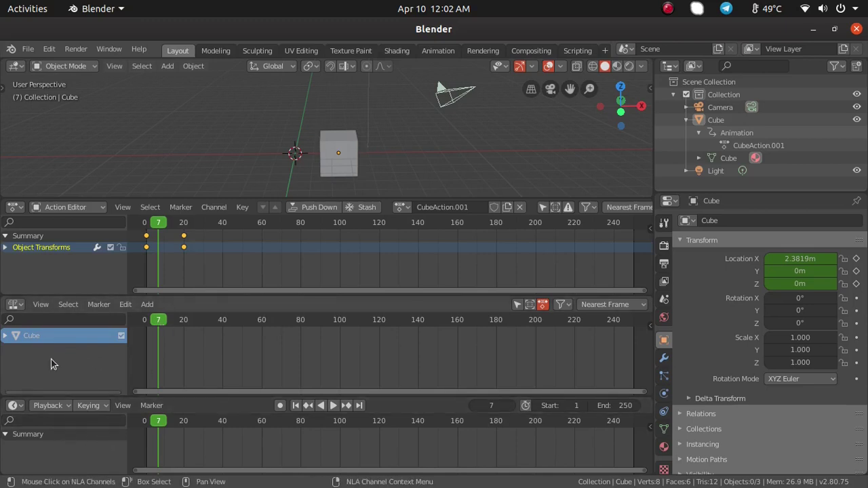
# - Go to frame 5, select the cube in the viewport, and leave its keyframes deselected
pyautogui.click(229, 278)
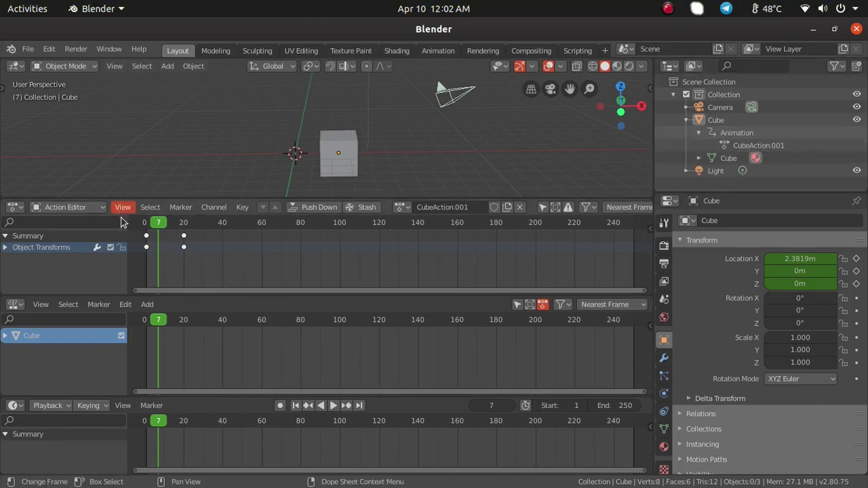
pyautogui.moveTo(157, 226)
pyautogui.mouseDown()
pyautogui.moveTo(145, 226)
pyautogui.moveTo(183, 225)
pyautogui.moveTo(154, 227)
pyautogui.mouseUp()
pyautogui.click(330, 158)
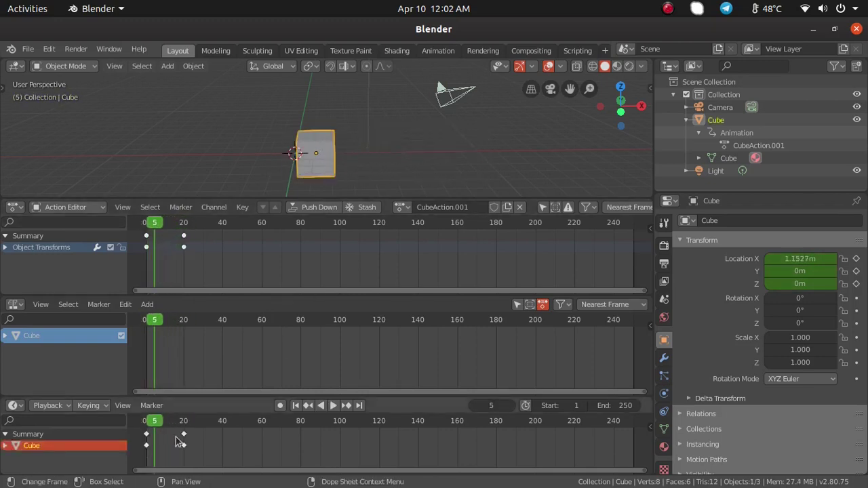
pyautogui.moveTo(215, 453); pyautogui.dragTo(134, 433)
pyautogui.click(187, 251)
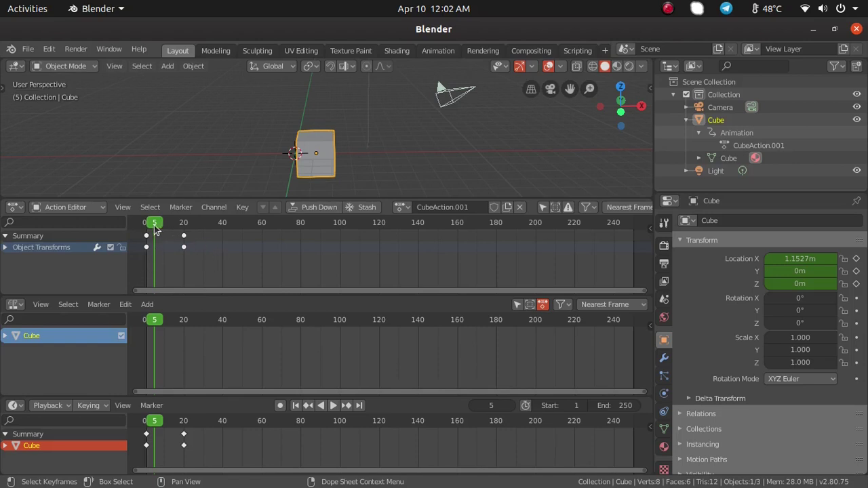
# - Play back and scrub the cube's action between its two keyframes, ending on the keyframe at frame 20
pyautogui.press('space')
pyautogui.moveTo(182, 228); pyautogui.dragTo(156, 235)
pyautogui.press('space')
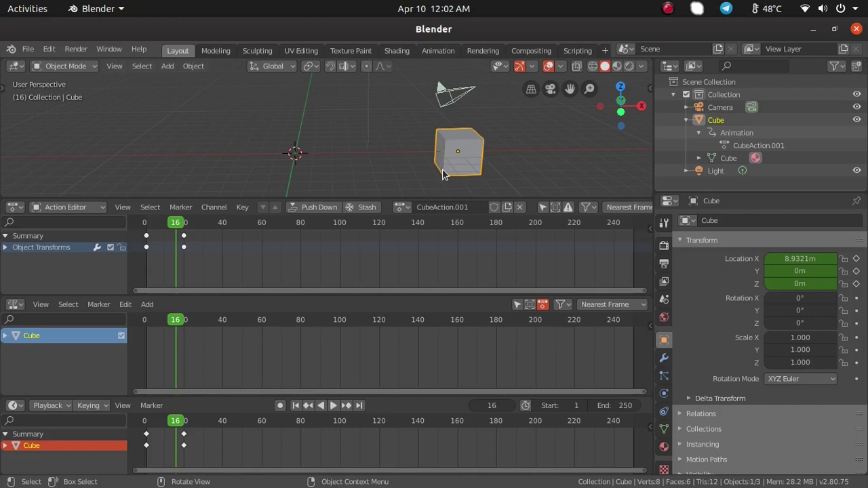
pyautogui.hotkey('shift', 'ctrl', 'space')
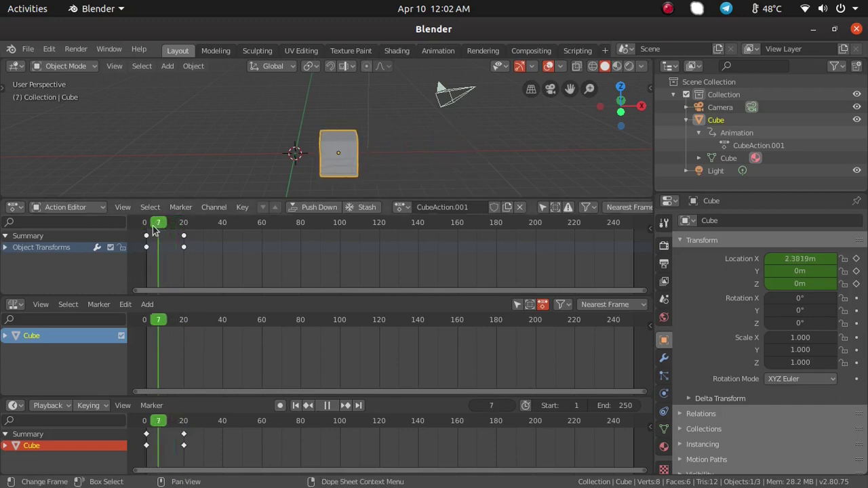
pyautogui.press('space')
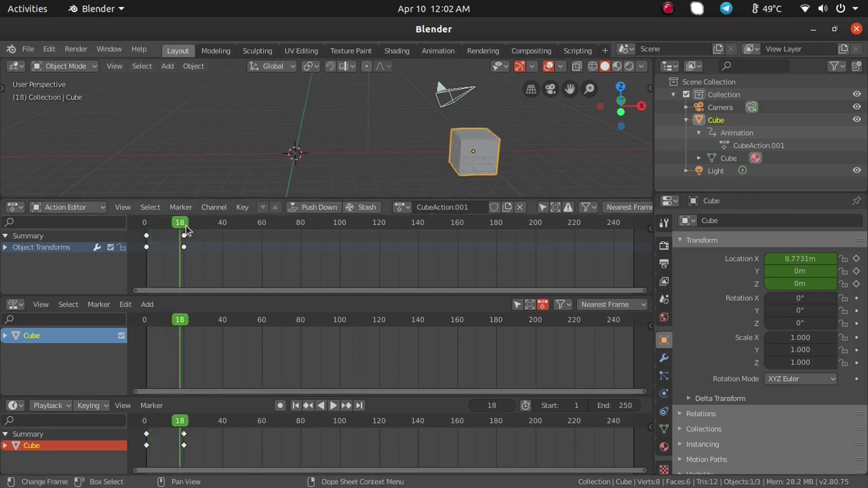
pyautogui.press('Down')
pyautogui.press('Up')
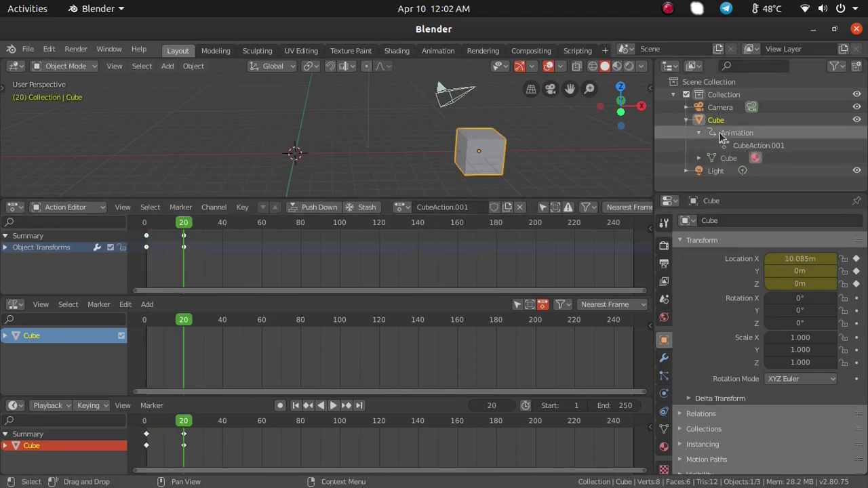
# - Rename the cube's action to X_axis
pyautogui.click(471, 207)
pyautogui.write('X_axis')
pyautogui.press('Return')
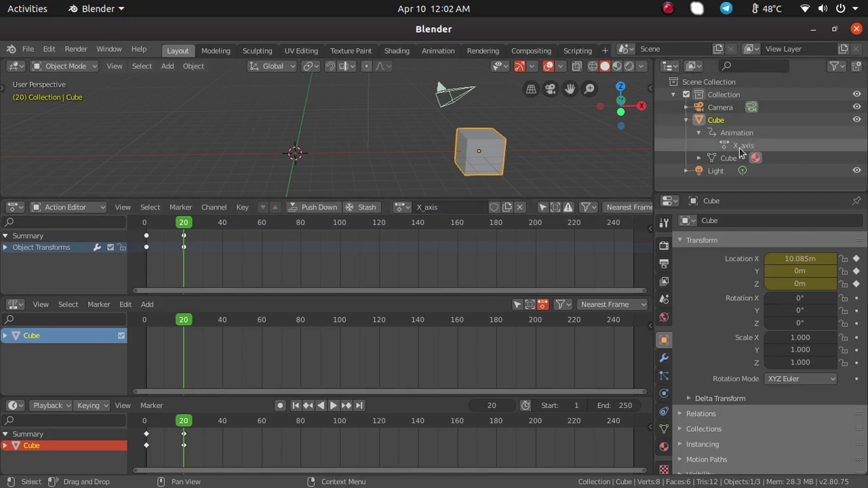
# - Stash the X_axis action and expand the cube's tracks in the Nonlinear Animation editor
pyautogui.click(362, 207)
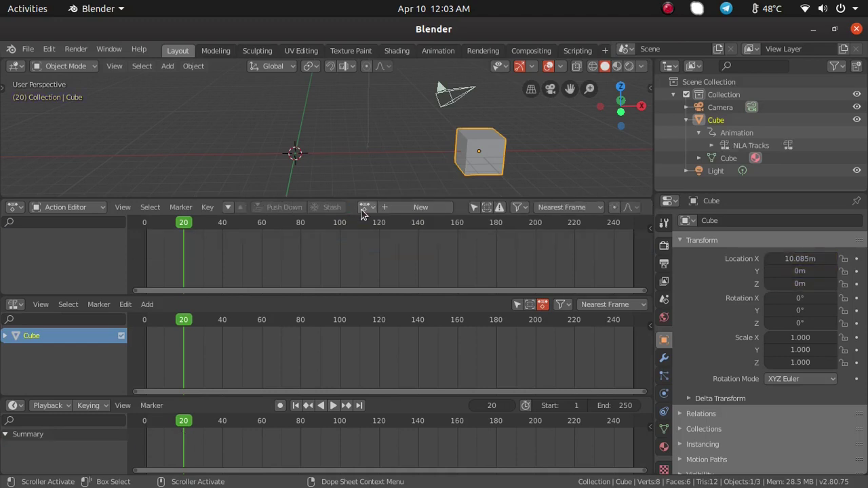
pyautogui.click(5, 336)
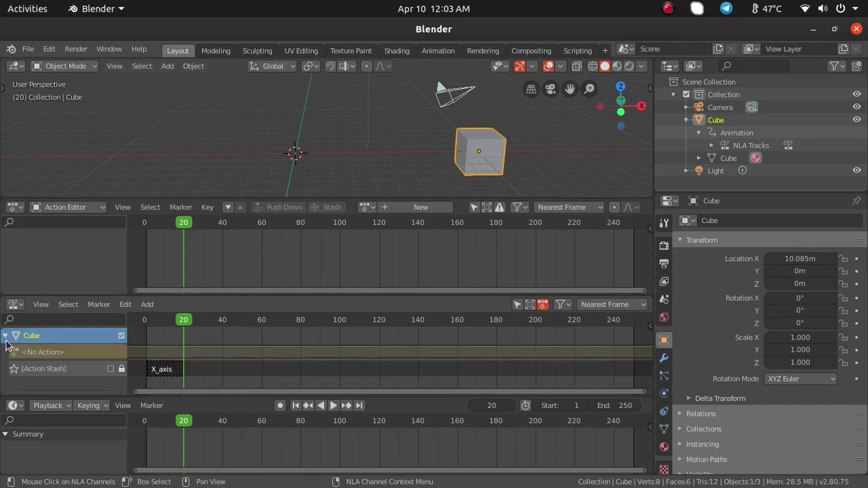
pyautogui.click(5, 337)
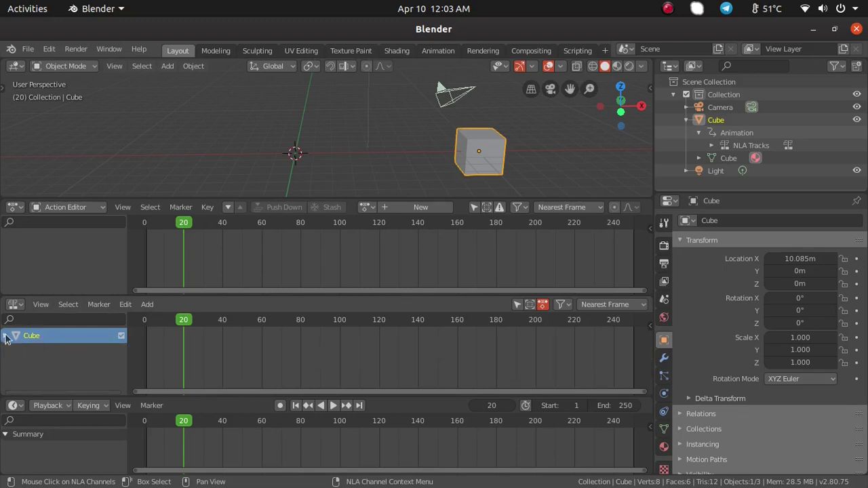
pyautogui.click(5, 337)
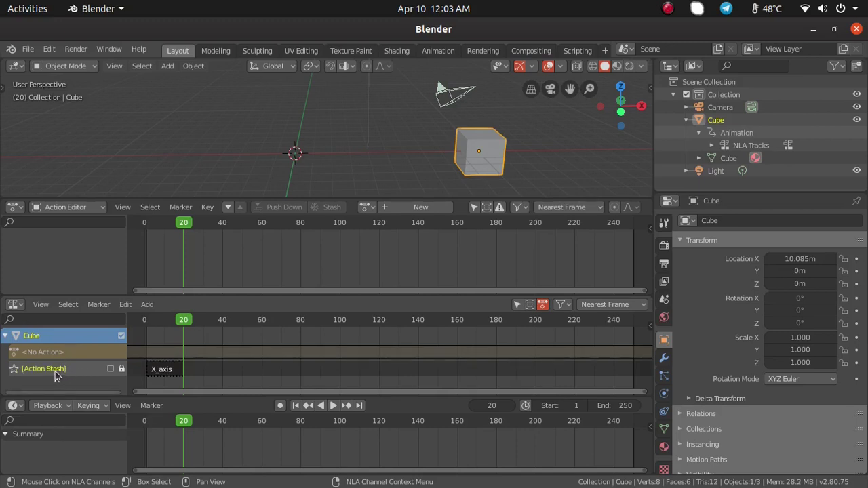
# - Play back and scrub the timeline with the X_axis action stashed to check whether the cube moves
pyautogui.hotkey('ctrl', 'shift', 'space')
pyautogui.moveTo(148, 319)
pyautogui.mouseDown()
pyautogui.moveTo(186, 319)
pyautogui.moveTo(158, 319)
pyautogui.mouseUp()
pyautogui.moveTo(144, 427); pyautogui.dragTo(171, 424)
pyautogui.click(522, 153)
pyautogui.click(496, 154)
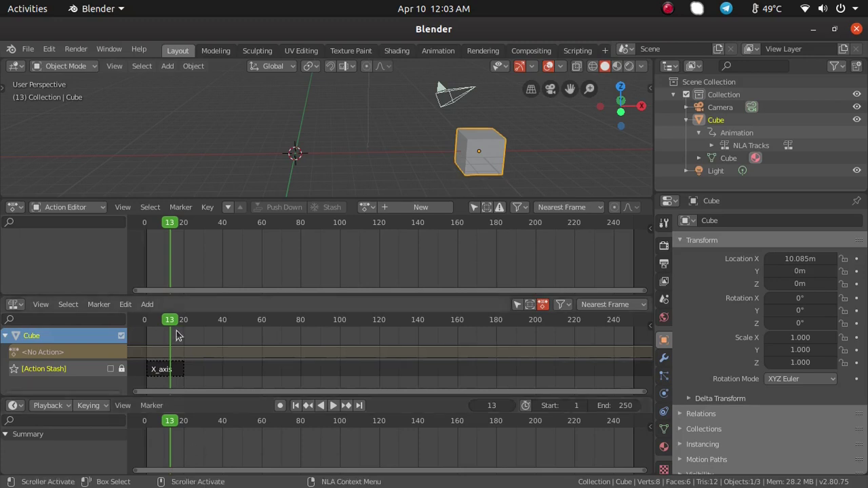
pyautogui.click(157, 320)
pyautogui.press('space')
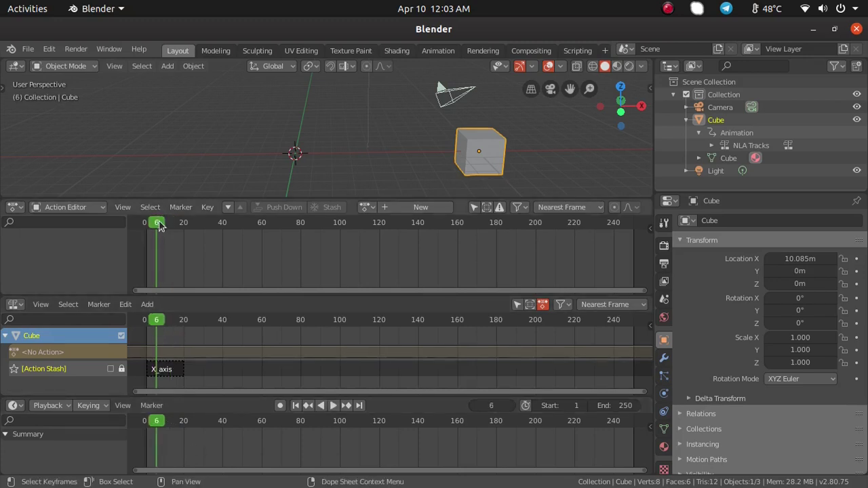
pyautogui.click(166, 224)
pyautogui.press('space')
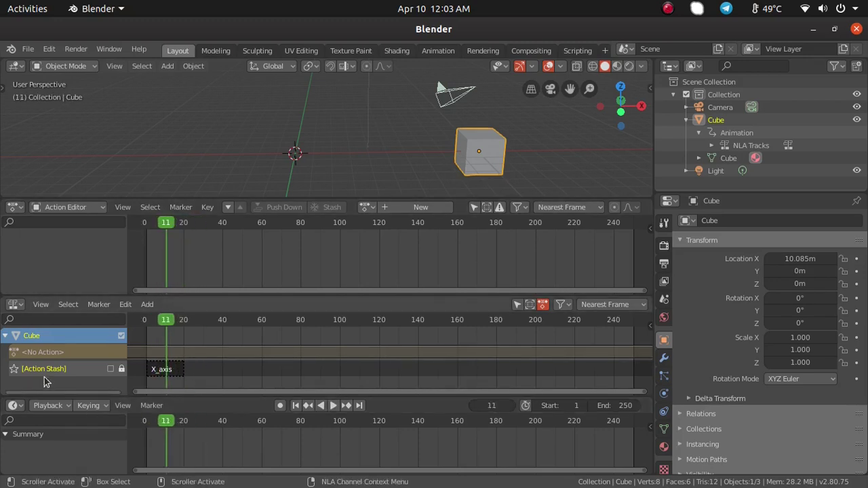
# - Select the X_axis strip in the Nonlinear Animation editor and play the timeline from its start
pyautogui.click(169, 375)
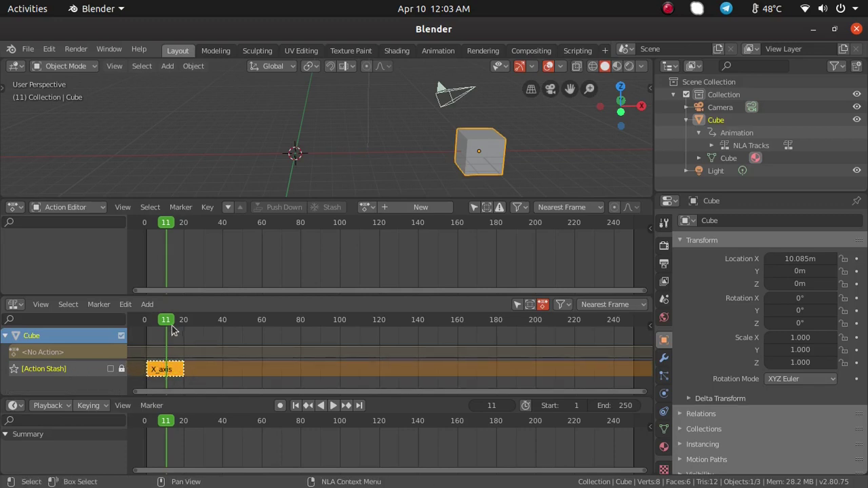
pyautogui.hotkey('shift', 'Left')
pyautogui.press('space')
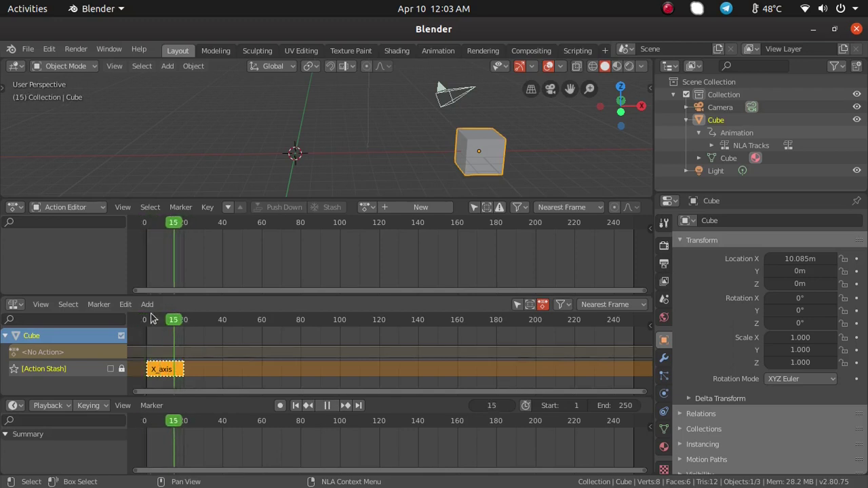
pyautogui.press('space')
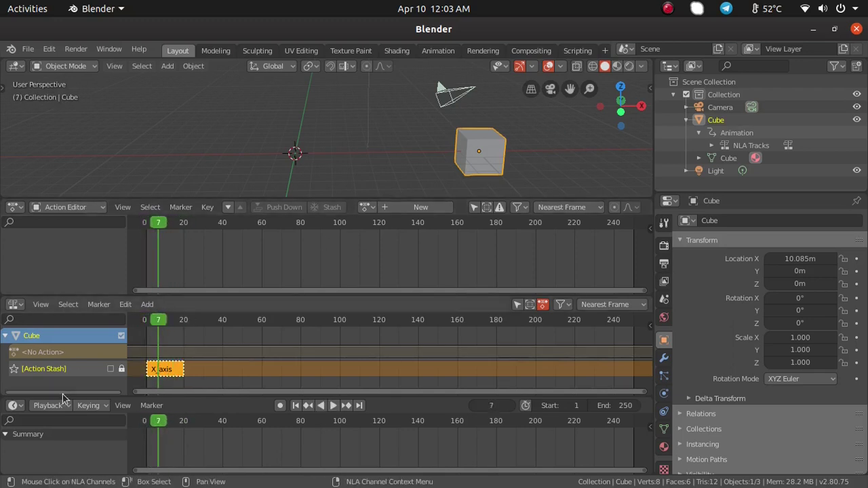
# - Solo the stashed X_axis track and play back its motion, returning to frame 1
pyautogui.click(15, 370)
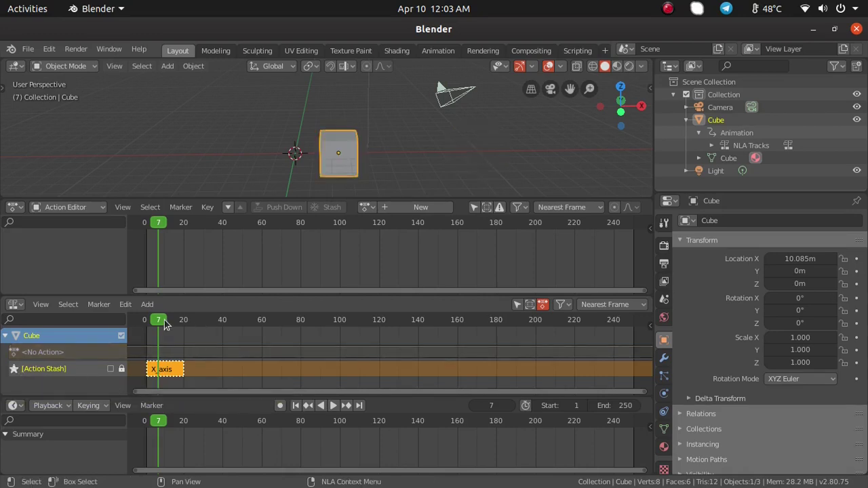
pyautogui.press('space')
pyautogui.hotkey('shift', 'Left')
pyautogui.moveTo(178, 321); pyautogui.dragTo(146, 310)
pyautogui.press('space')
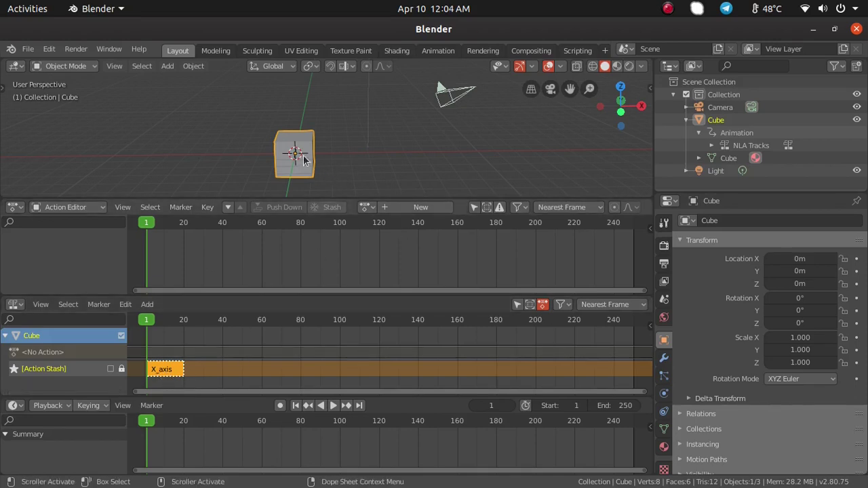
# - Scrub to frame 7, disable the cube's NLA tracks, and replay the timeline to check the cube
pyautogui.moveTo(161, 320); pyautogui.dragTo(156, 326)
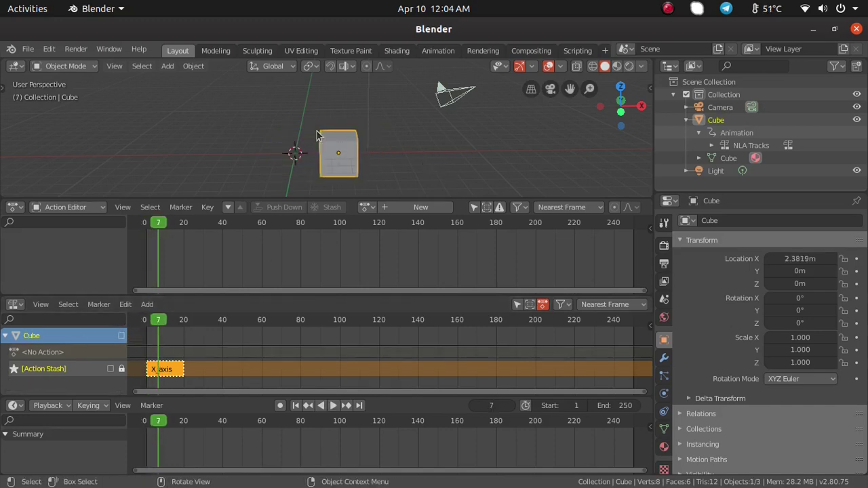
pyautogui.press('space')
pyautogui.hotkey('shift', 'Left')
pyautogui.press('space')
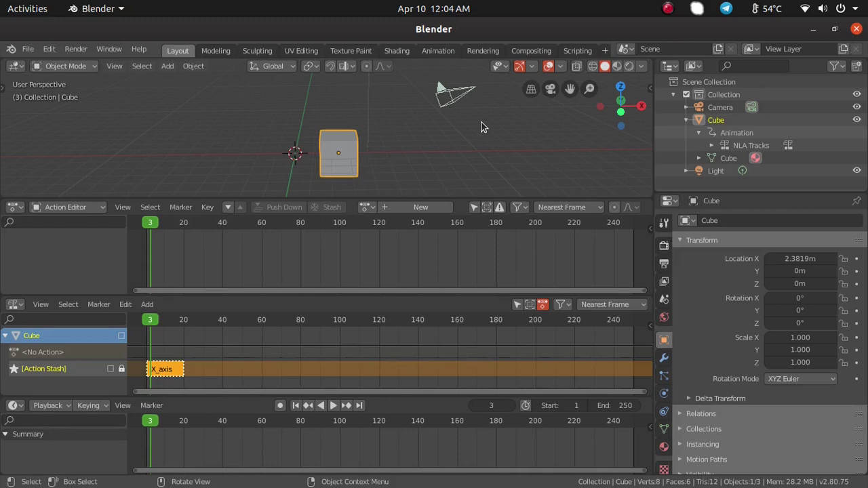
# - Show the cube's transform values in the viewport and reset all its location values to default
pyautogui.press('n')
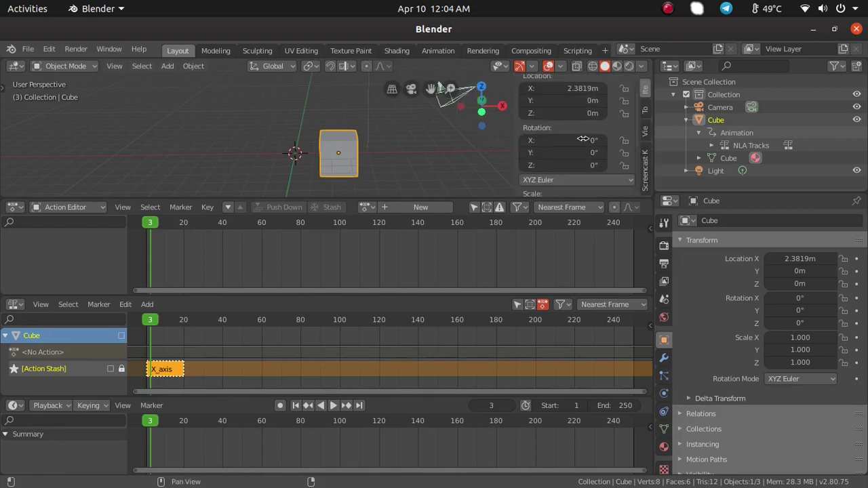
pyautogui.scroll(-1, 582, 140)
pyautogui.scroll(2, 580, 139)
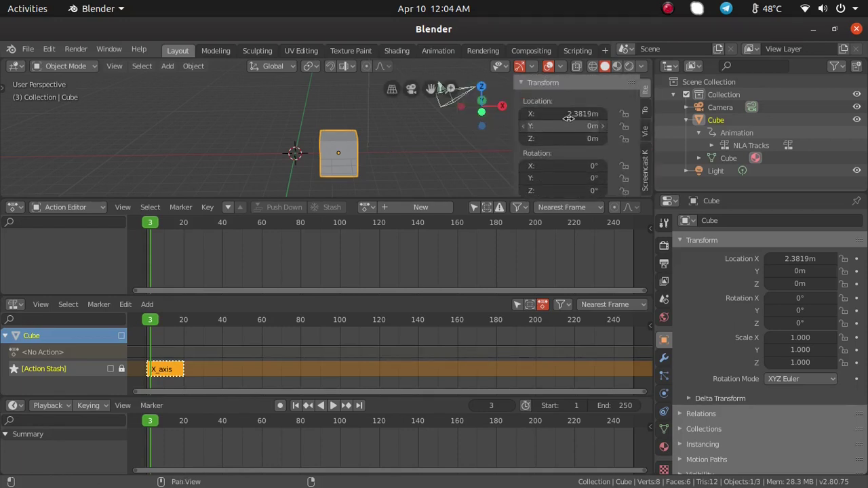
pyautogui.rightClick(568, 118)
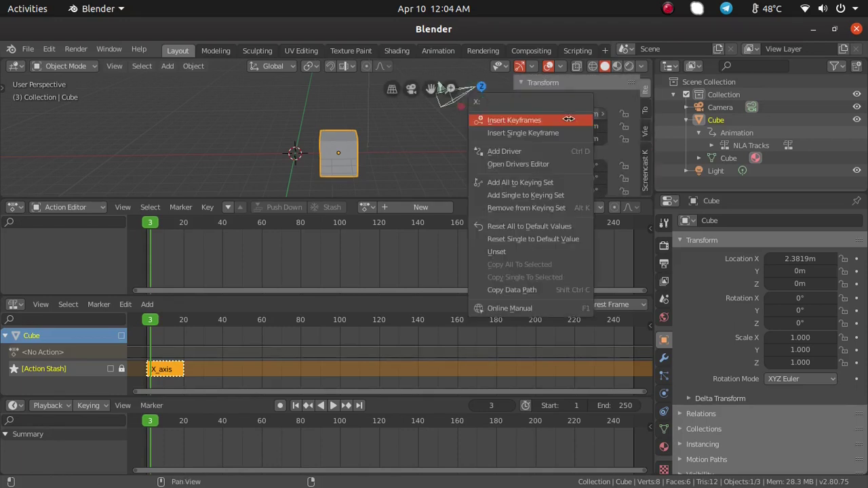
pyautogui.click(560, 227)
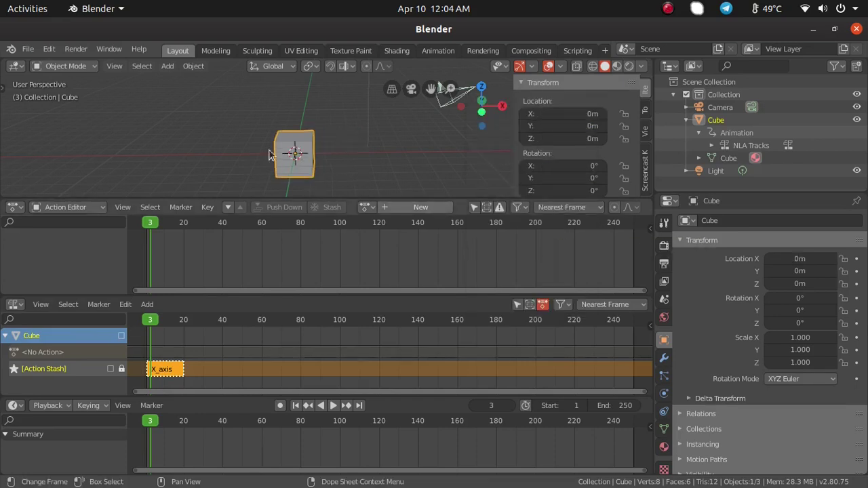
# - Play back the timeline to check the reset cube, ending on frame 1
pyautogui.click(144, 224)
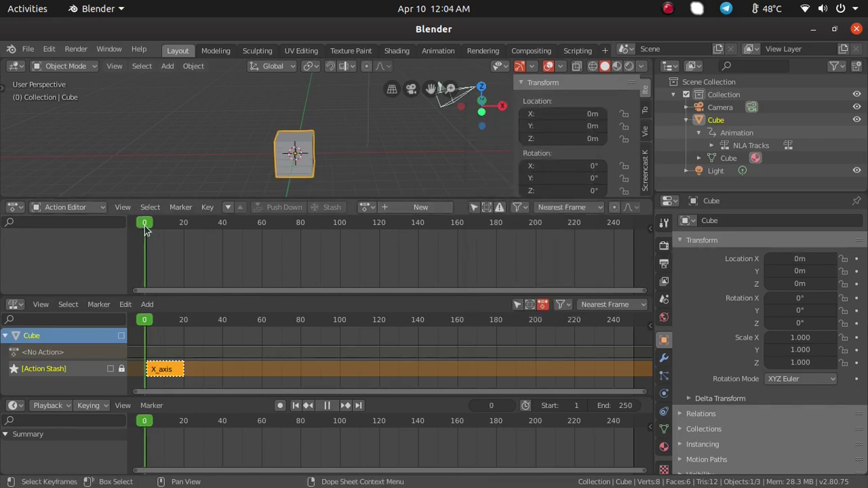
pyautogui.press('space')
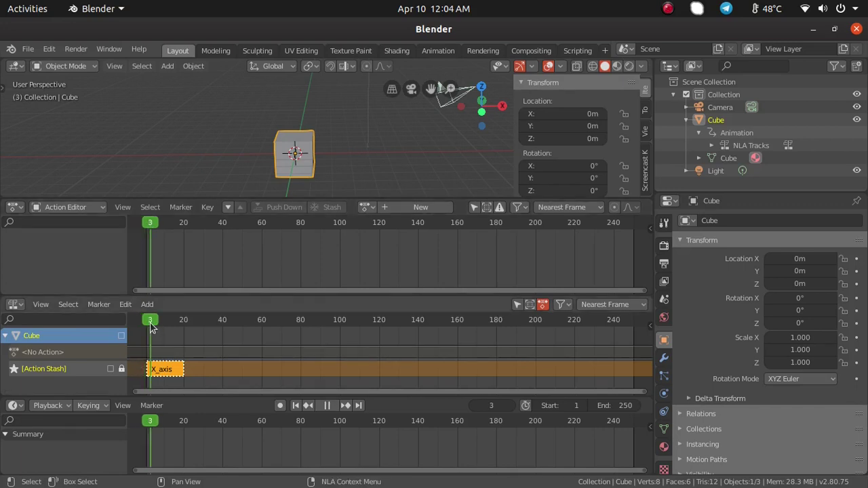
pyautogui.press('space')
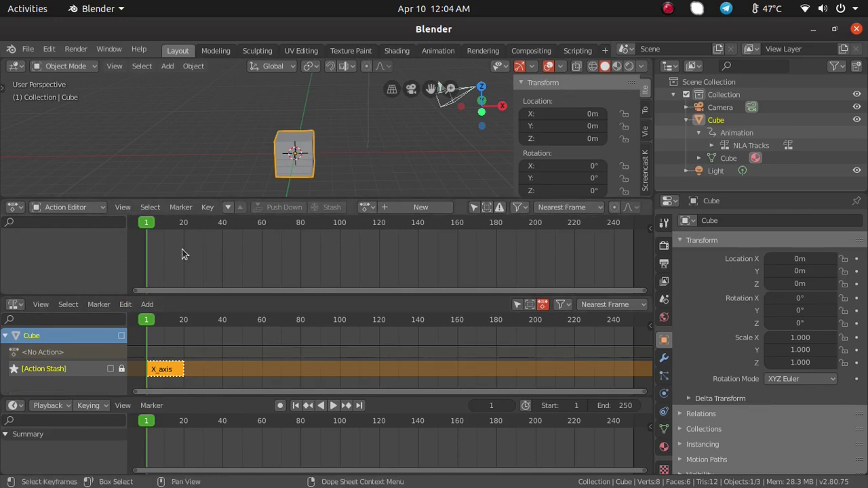
# - Create a new action for the cube and name it Z_Axis
pyautogui.click(392, 208)
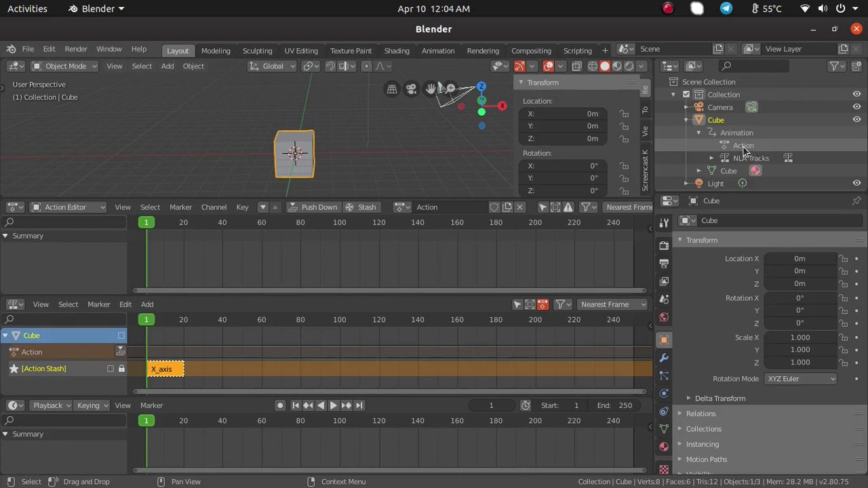
pyautogui.click(456, 206)
pyautogui.press('BackSpace')
pyautogui.press('BackSpace')
pyautogui.press('BackSpace')
pyautogui.press('BackSpace')
pyautogui.press('BackSpace')
pyautogui.press('BackSpace')
pyautogui.write('Z')
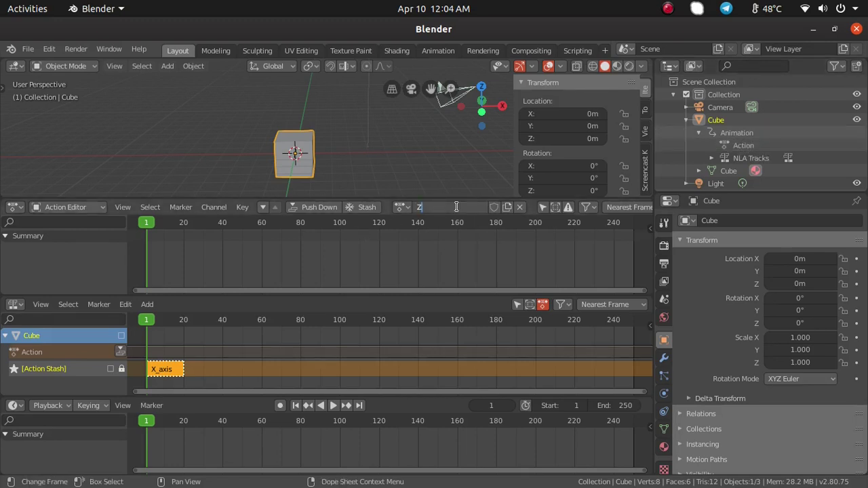
pyautogui.write('_Axis')
pyautogui.press('Return')
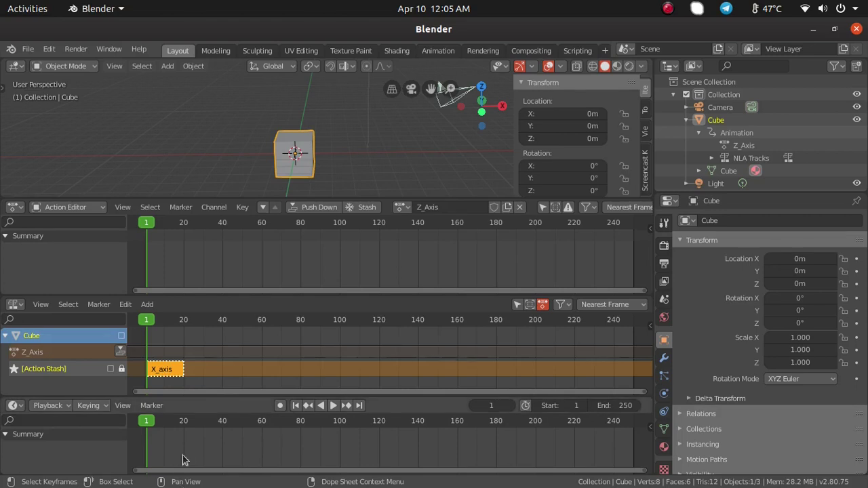
# - Insert location keyframes for the cube at frames 1 and 20 in the Z_Axis action
pyautogui.press('i')
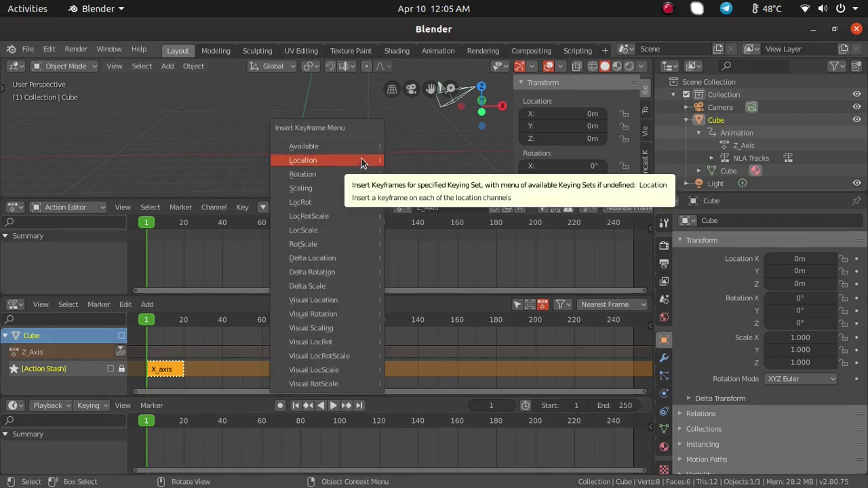
pyautogui.click(362, 160)
pyautogui.moveTo(385, 147); pyautogui.dragTo(388, 177, button='middle')
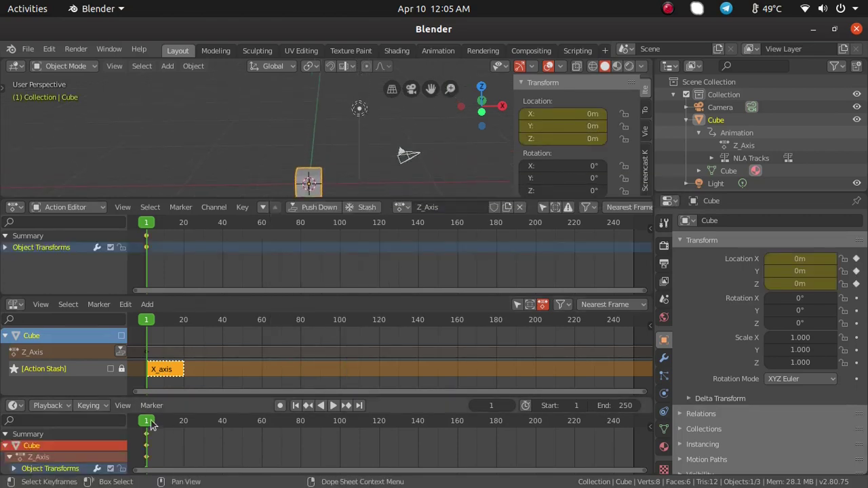
pyautogui.press('space')
pyautogui.click(183, 428)
pyautogui.press('space')
pyautogui.press('i')
pyautogui.click(358, 145)
# - At frame 10, move the cube up about 9.7 m along the Z axis and insert a location keyframe
pyautogui.moveTo(183, 427); pyautogui.dragTo(162, 429)
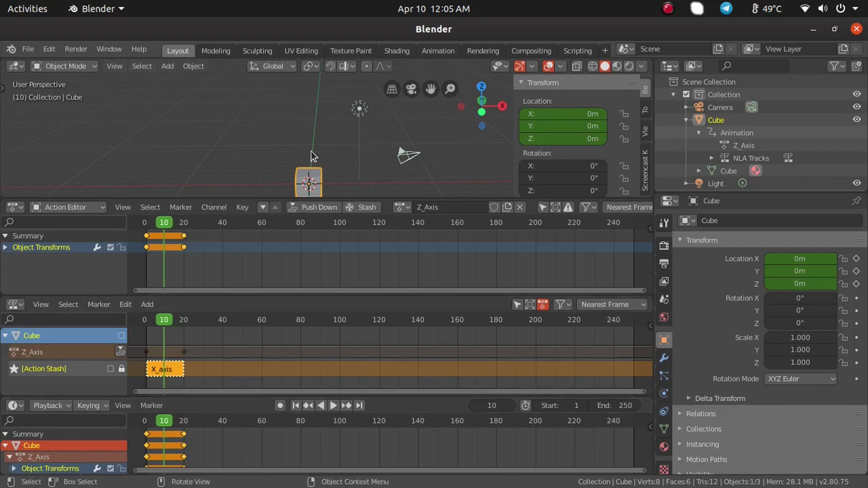
pyautogui.scroll(-2, 312, 153)
pyautogui.press('g')
pyautogui.press('z')
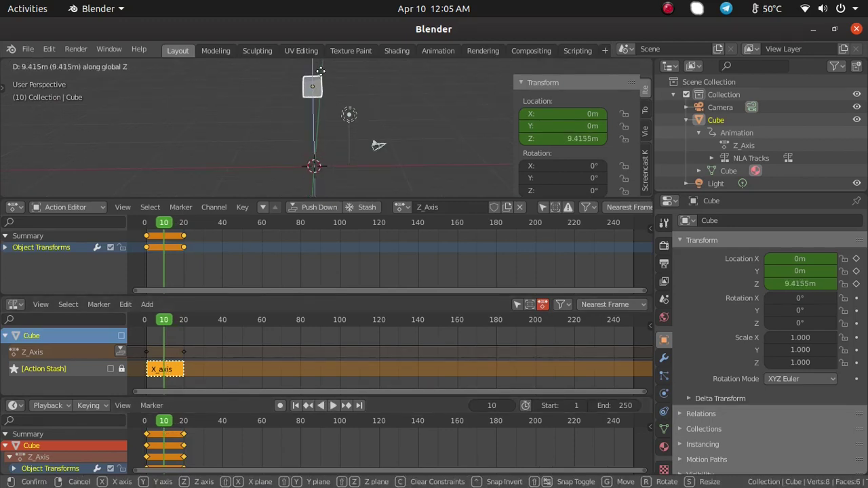
pyautogui.click(319, 68)
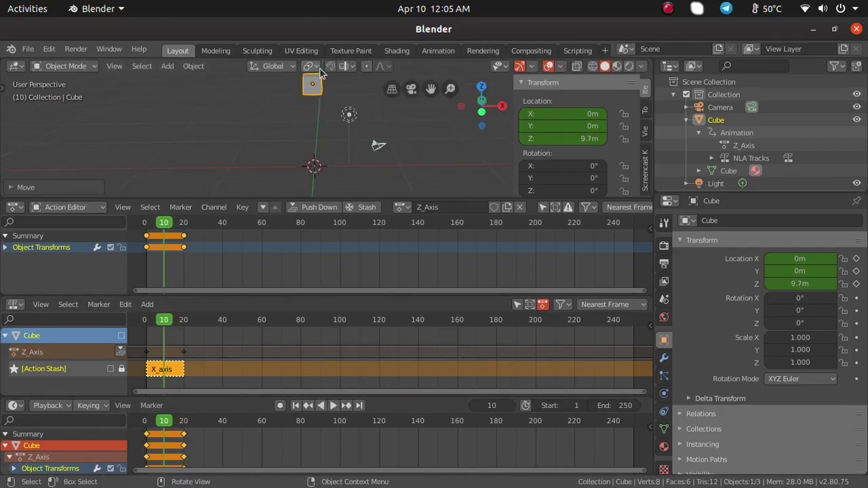
pyautogui.press('i')
pyautogui.click(357, 117)
# - Preview the cube's vertical motion up to frame 10 and stash the Z_Axis action
pyautogui.moveTo(152, 426)
pyautogui.mouseDown()
pyautogui.moveTo(138, 429)
pyautogui.moveTo(180, 429)
pyautogui.moveTo(145, 426)
pyautogui.moveTo(164, 424)
pyautogui.mouseUp()
pyautogui.press('space')
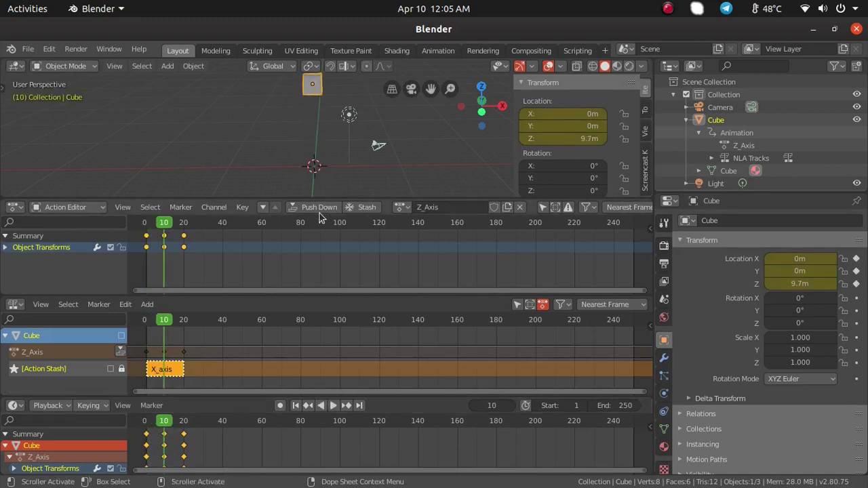
pyautogui.click(366, 207)
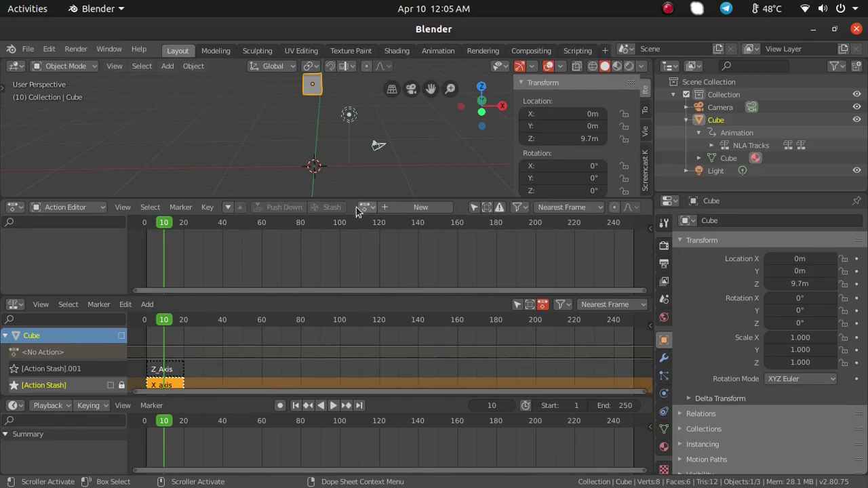
# - Inspect both stashed tracks by selecting the Z_Axis strip and its track, ending with the X_axis strip selected
pyautogui.keyDown('ctrl'); pyautogui.hscroll(-2, 187, 367); pyautogui.keyUp('ctrl')
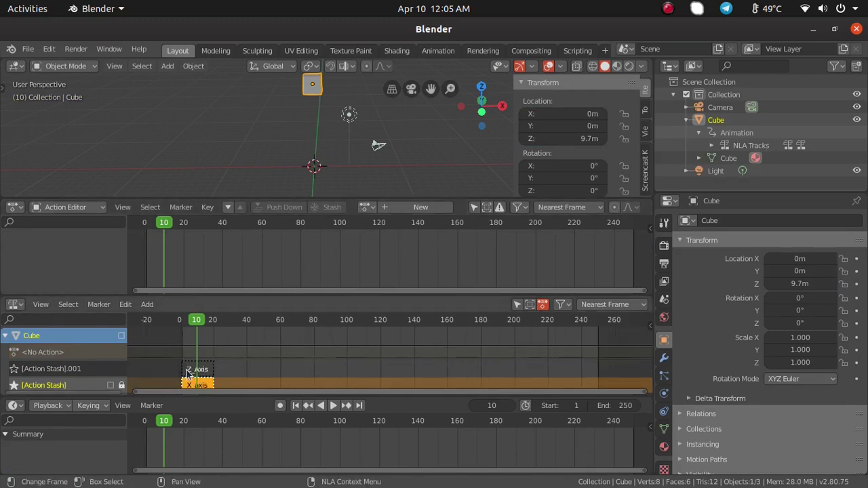
pyautogui.scroll(-1, 270, 367)
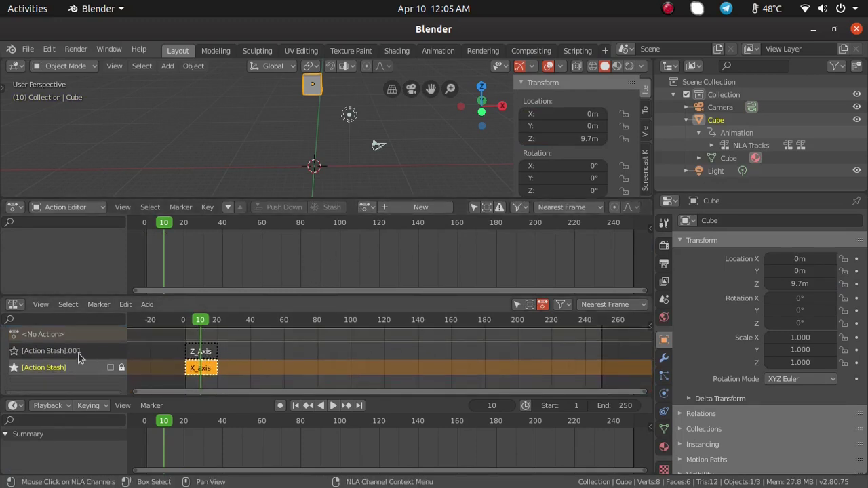
pyautogui.click(51, 351)
pyautogui.click(200, 352)
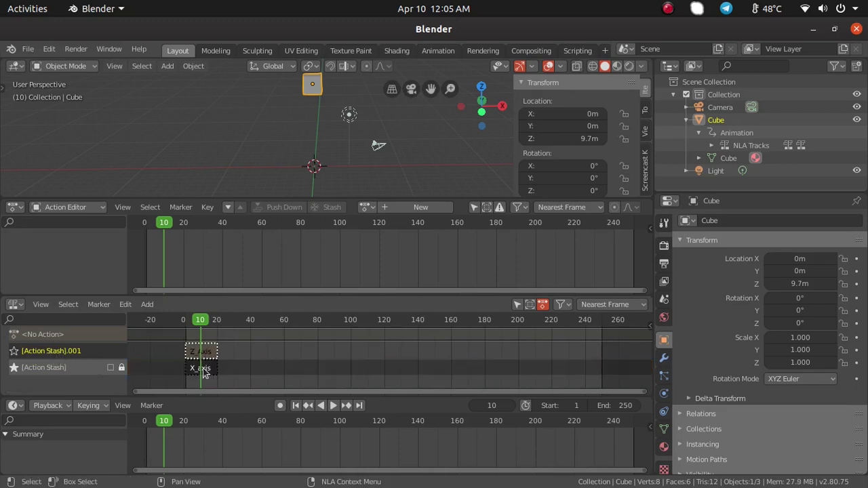
pyautogui.click(202, 371)
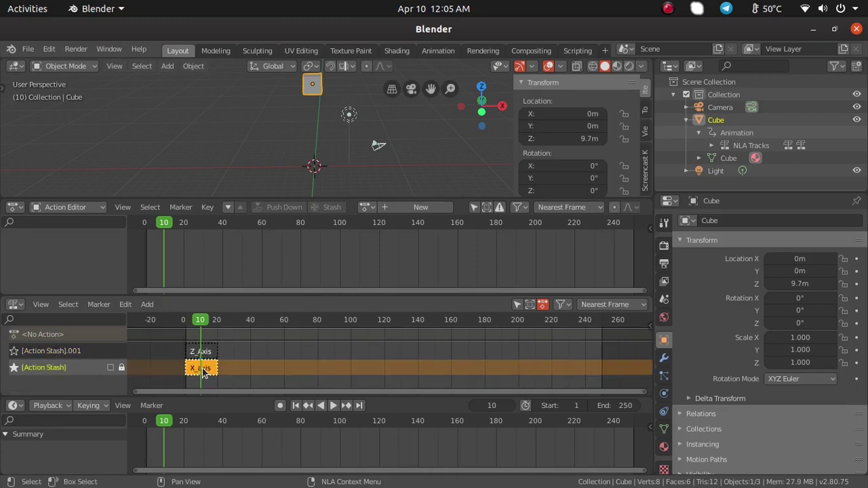
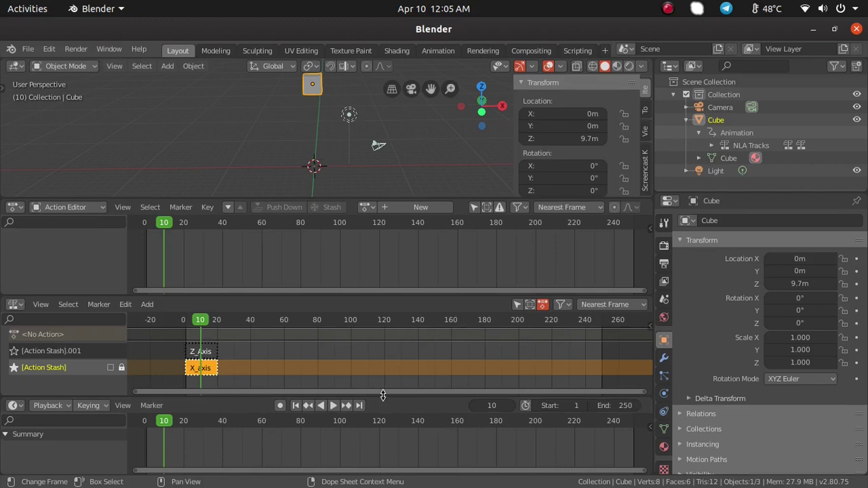
# - Remove the Timeline area below the Nonlinear Animation editor and join the 3D viewport over the Action Editor area
pyautogui.click(384, 397)
pyautogui.click(468, 317)
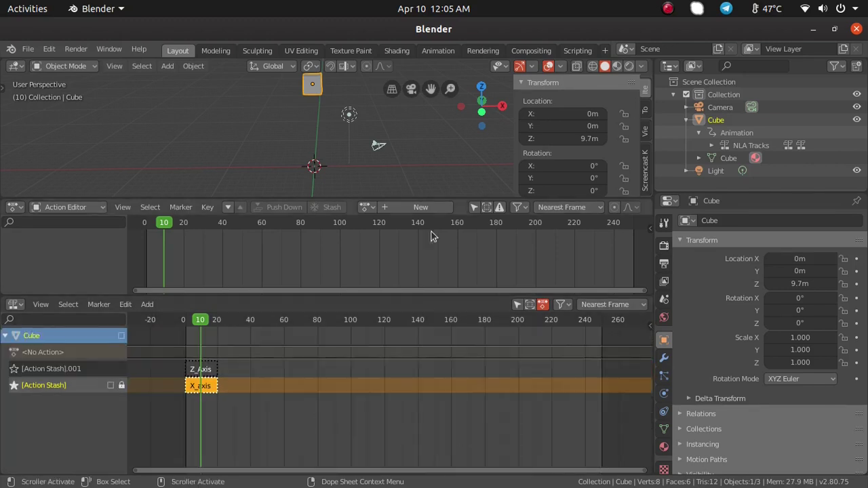
pyautogui.rightClick(373, 197)
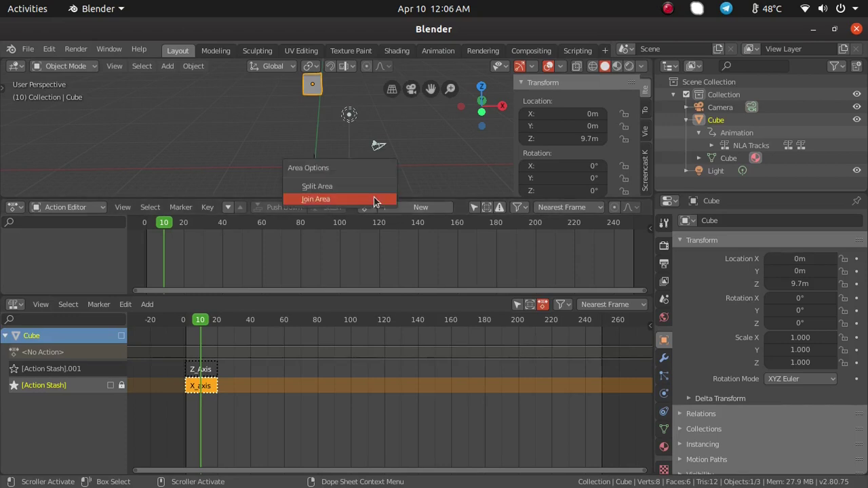
pyautogui.click(375, 198)
pyautogui.click(325, 229)
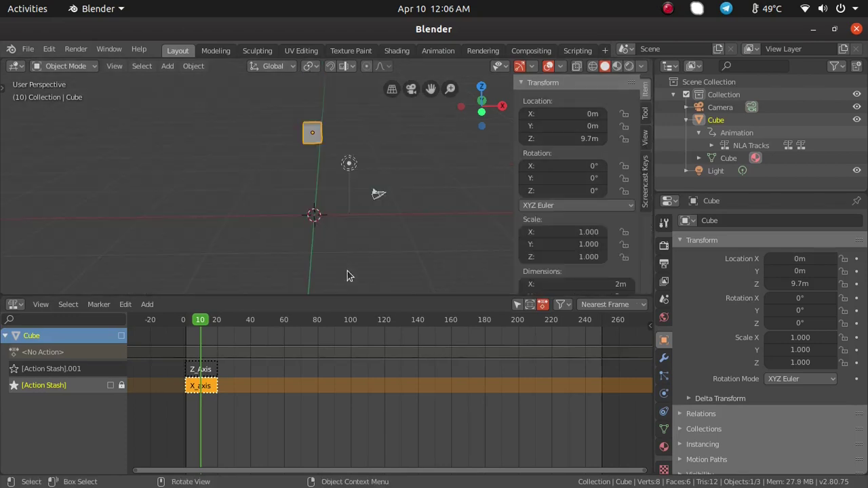
# - Enlarge the Nonlinear Animation editor over the 3D viewport and select the [Action Stash].001 track
pyautogui.moveTo(341, 294); pyautogui.dragTo(345, 198)
pyautogui.moveTo(384, 141); pyautogui.dragTo(409, 163, button='middle')
pyautogui.click(88, 274)
# - Select the Z_Axis strip and scrub the playhead to frame 23 and back to frame 4 to check the cube's motion
pyautogui.click(206, 222)
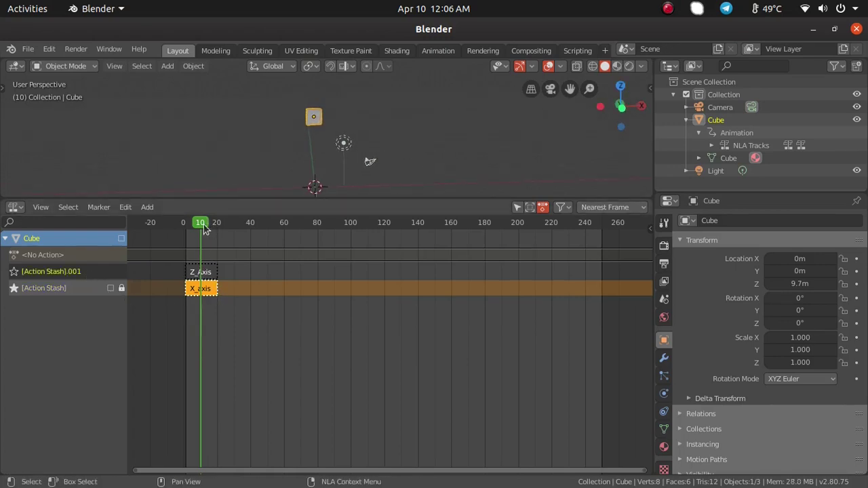
pyautogui.click(205, 373)
pyautogui.moveTo(205, 224)
pyautogui.mouseDown()
pyautogui.moveTo(188, 224)
pyautogui.moveTo(221, 224)
pyautogui.mouseUp()
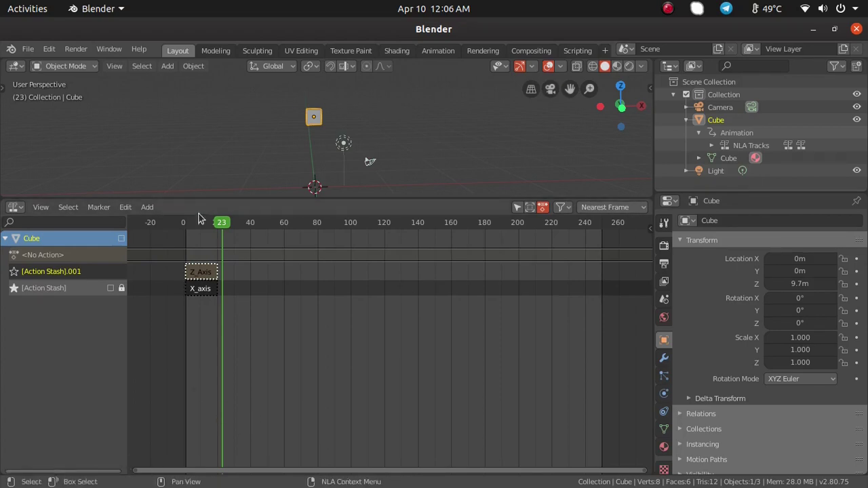
pyautogui.moveTo(222, 226); pyautogui.dragTo(191, 228)
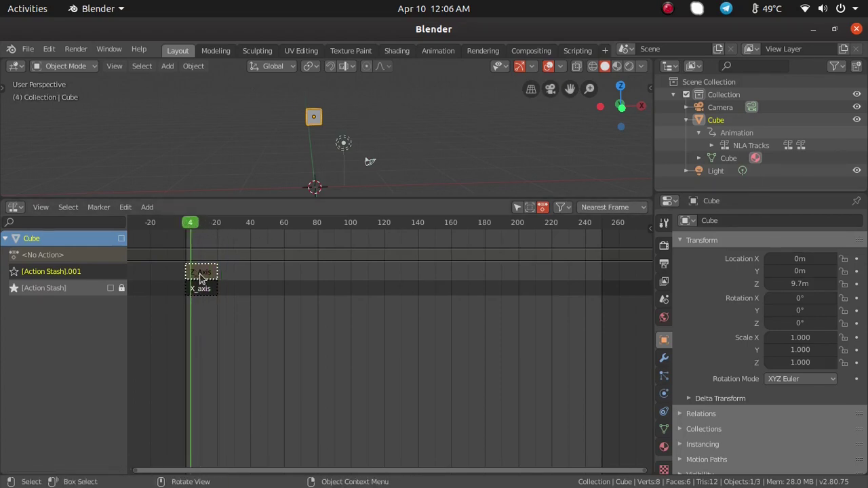
# - Solo the [Action Stash].001 track and enable the cube's NLA tracks, scrubbing to frame 7 to preview the vertical motion
pyautogui.click(15, 277)
pyautogui.moveTo(190, 224)
pyautogui.mouseDown()
pyautogui.moveTo(217, 223)
pyautogui.moveTo(202, 224)
pyautogui.mouseUp()
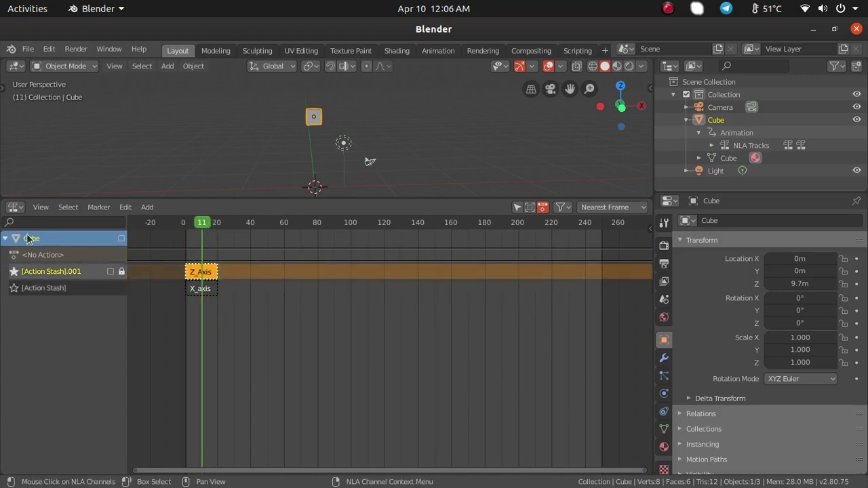
pyautogui.click(121, 238)
pyautogui.moveTo(203, 224)
pyautogui.mouseDown()
pyautogui.moveTo(190, 224)
pyautogui.moveTo(216, 225)
pyautogui.moveTo(194, 224)
pyautogui.mouseUp()
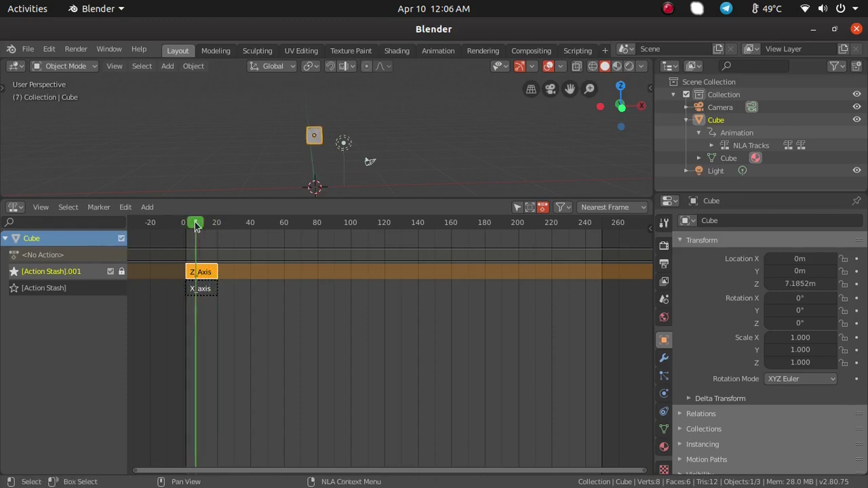
# - Mute the [Action Stash].001 track and solo the [Action Stash] track, scrubbing to frame 12 to preview the X_axis motion
pyautogui.click(110, 271)
pyautogui.click(97, 288)
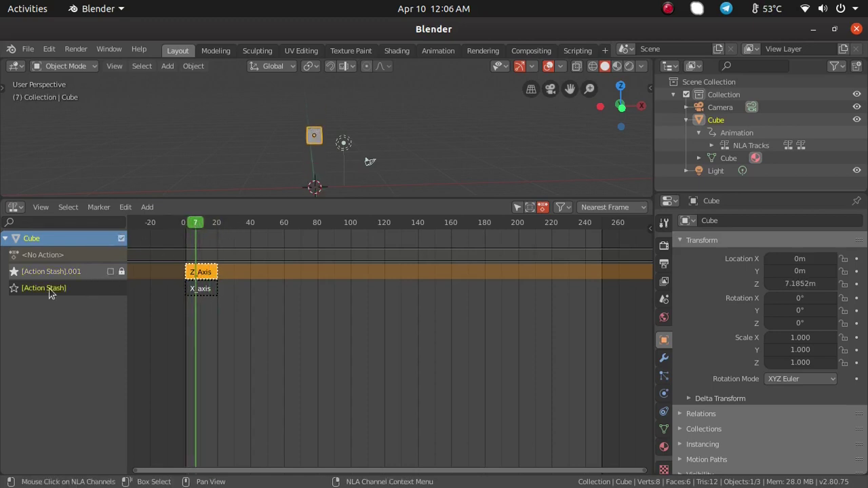
pyautogui.click(14, 288)
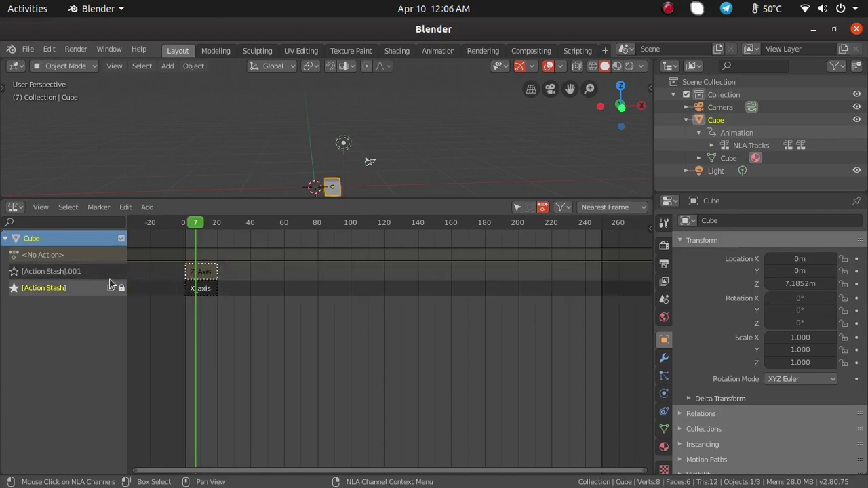
pyautogui.moveTo(194, 224)
pyautogui.mouseDown()
pyautogui.moveTo(215, 225)
pyautogui.moveTo(192, 225)
pyautogui.moveTo(213, 227)
pyautogui.moveTo(204, 226)
pyautogui.mouseUp()
pyautogui.click(201, 289)
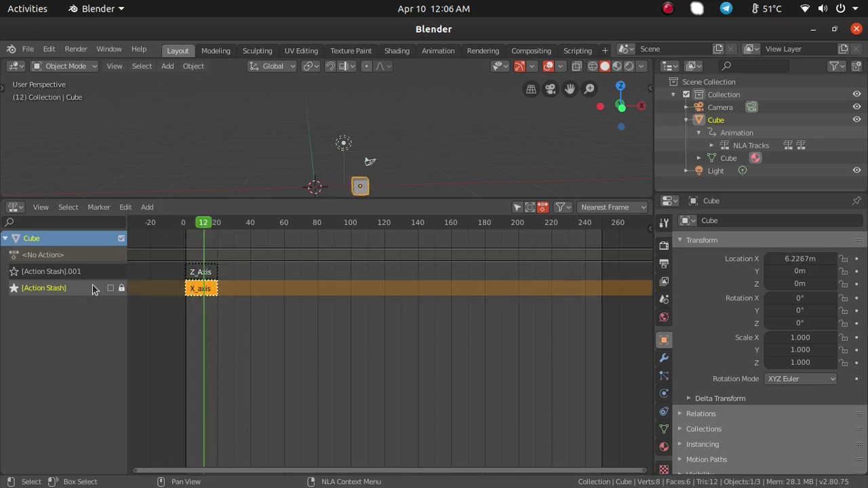
# - Solo the [Action Stash].001 track again, select its Z_Axis strip and play the animation from frame 0
pyautogui.click(69, 273)
pyautogui.click(187, 275)
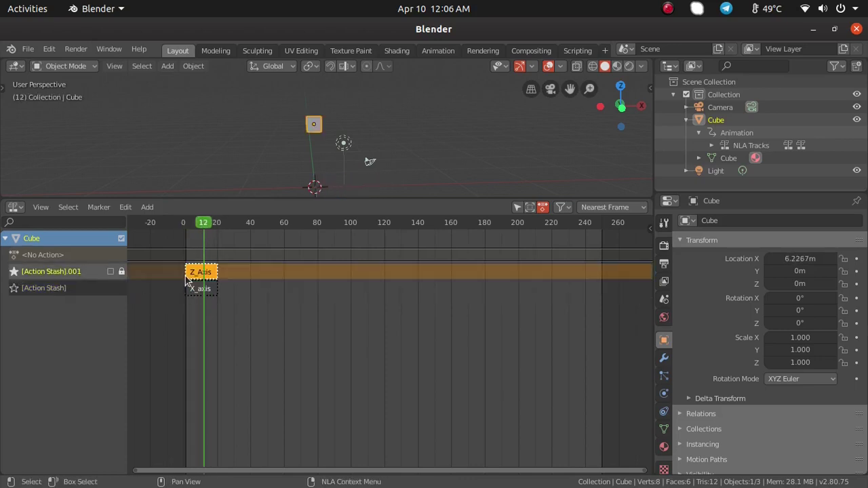
pyautogui.moveTo(205, 226); pyautogui.dragTo(184, 224)
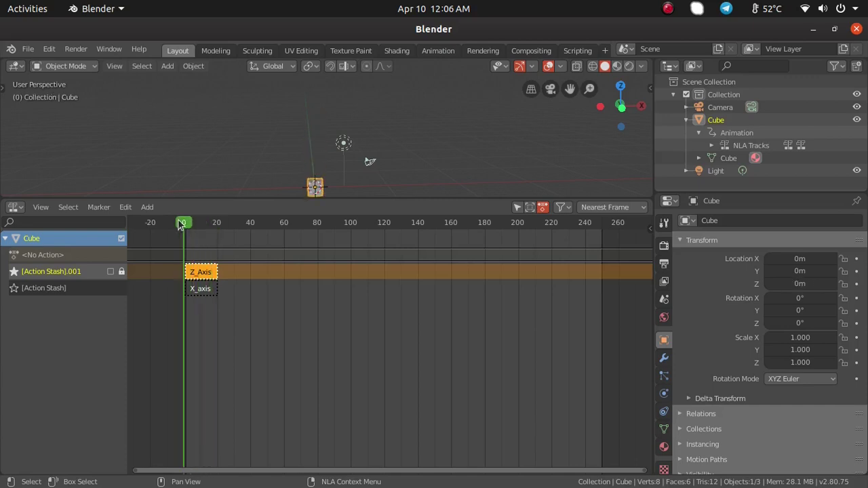
pyautogui.press('space')
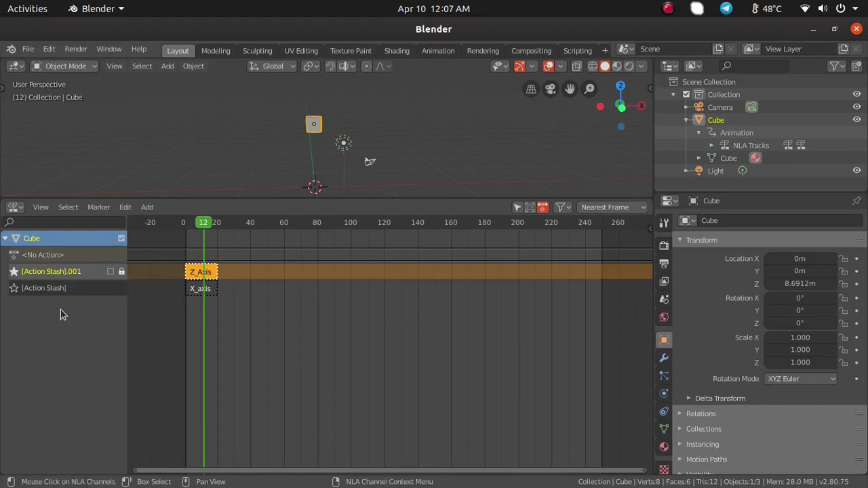
# - Add a new NLA track to the cube and rename it X_axis_movt
pyautogui.click(149, 207)
pyautogui.click(195, 299)
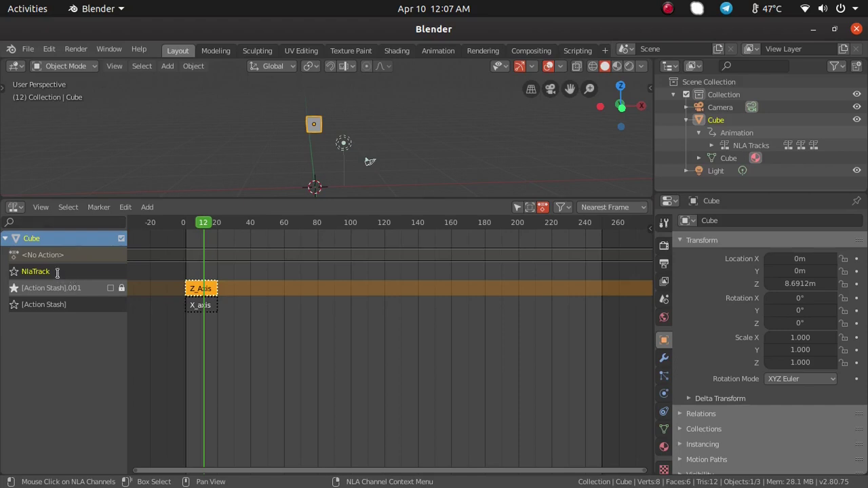
pyautogui.doubleClick(53, 272)
pyautogui.press('BackSpace')
pyautogui.doubleClick(50, 272)
pyautogui.write('X_a')
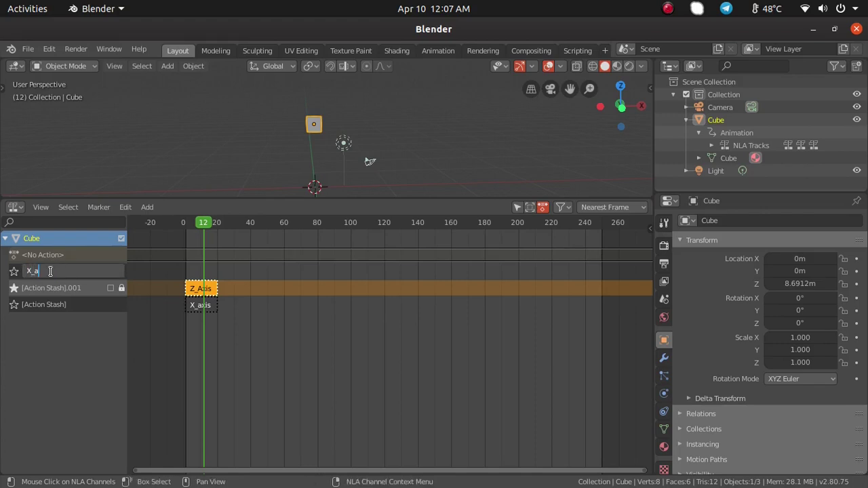
pyautogui.write('xis_movt')
pyautogui.press('Return')
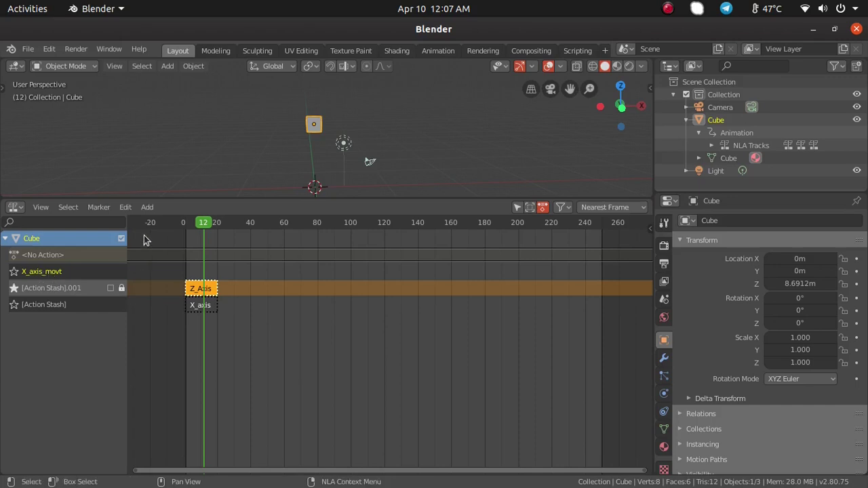
# - Add the X_axis action as an action strip on the X_axis_movt track
pyautogui.click(147, 208)
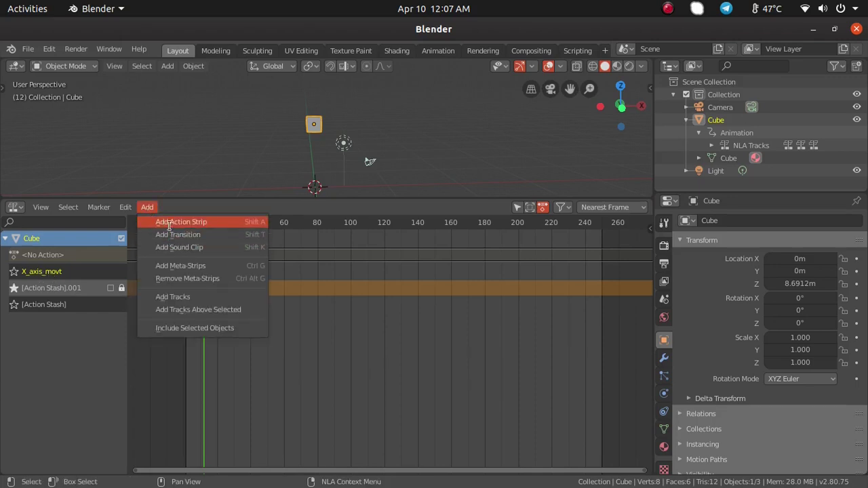
pyautogui.click(217, 230)
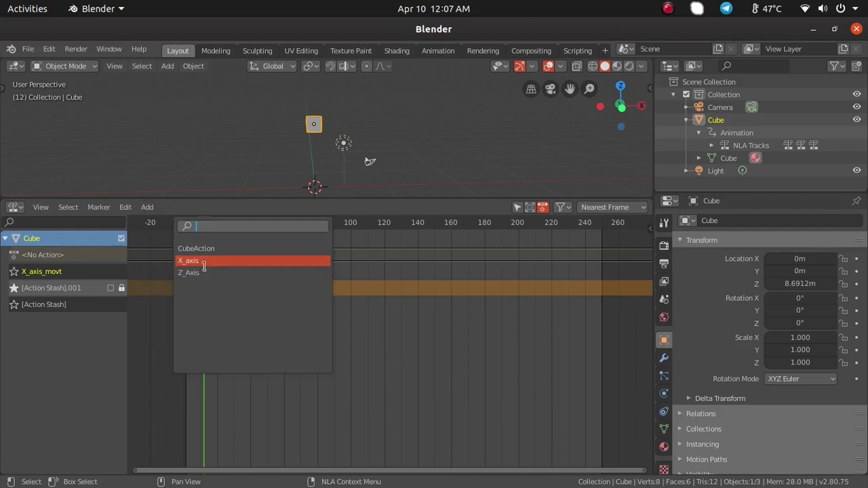
pyautogui.press('Up')
pyautogui.press('Up')
pyautogui.press('Down')
pyautogui.press('Up')
pyautogui.press('Down')
pyautogui.press('Down')
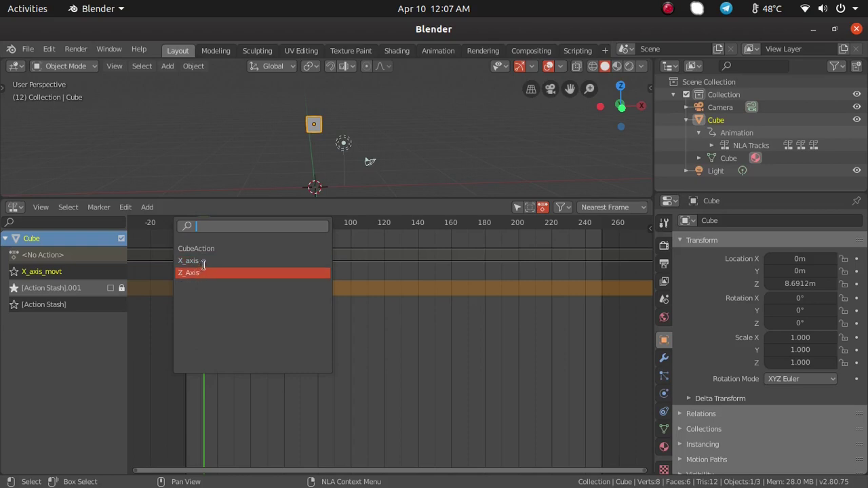
pyautogui.press('Up')
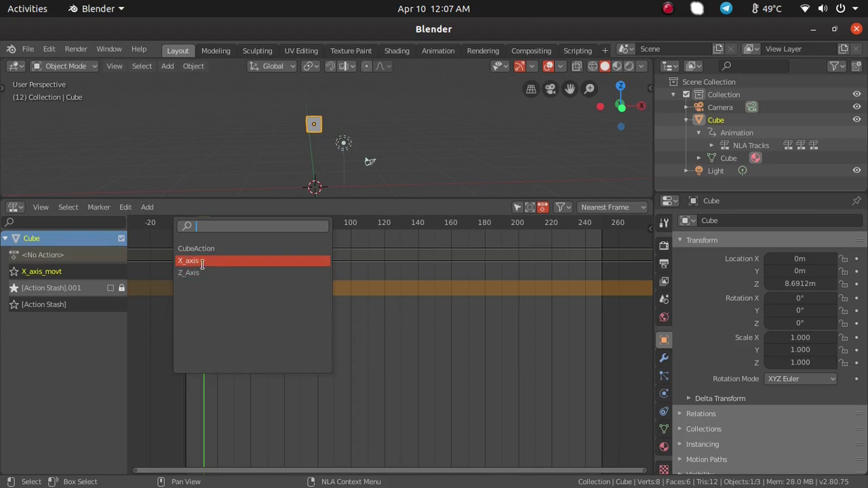
pyautogui.click(203, 263)
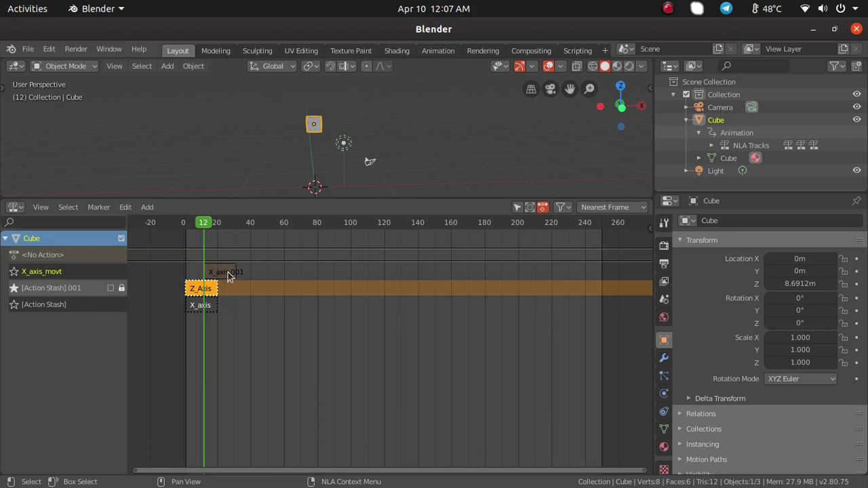
# - Move the new strip on the X_axis_movt track so it starts at frame 1
pyautogui.click(228, 272)
pyautogui.press('g')
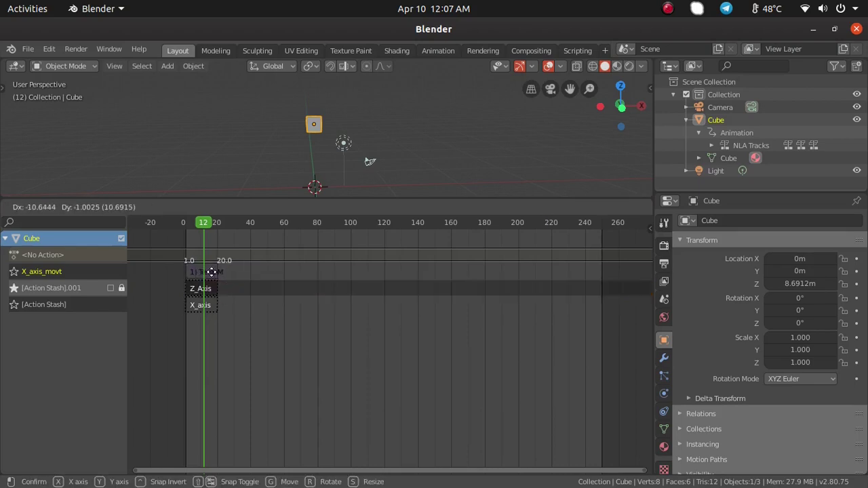
pyautogui.click(200, 274)
pyautogui.press('g')
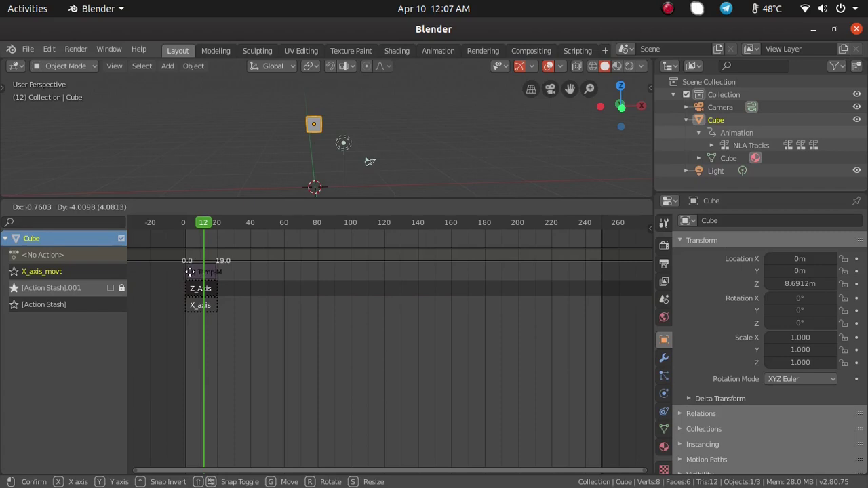
pyautogui.click(190, 272)
pyautogui.press('g')
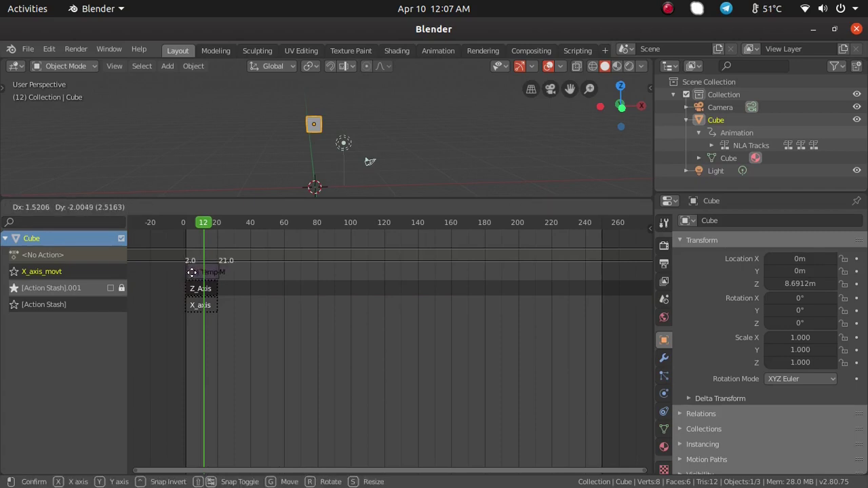
pyautogui.click(191, 275)
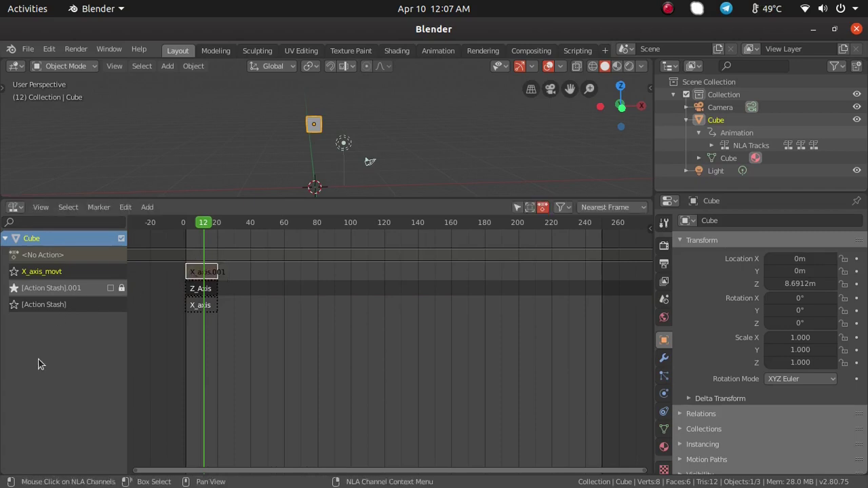
# - Add another NLA track above X_axis_movt and rename it Z_axis_movt
pyautogui.click(147, 207)
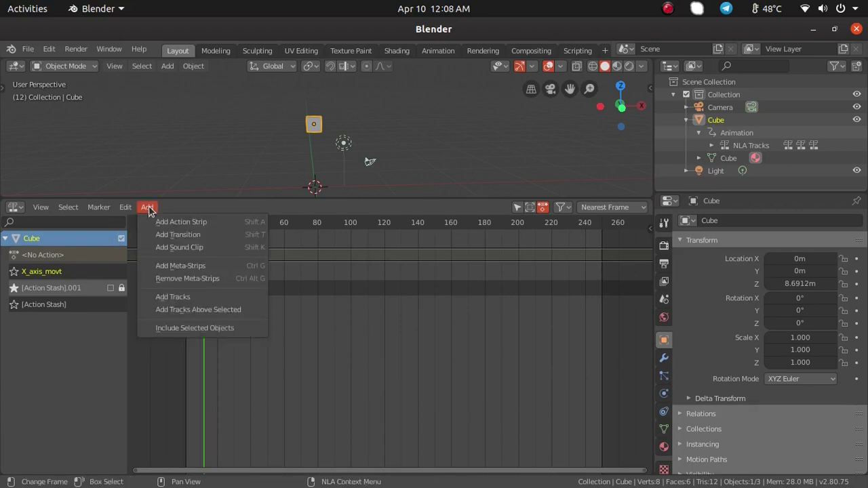
pyautogui.click(174, 329)
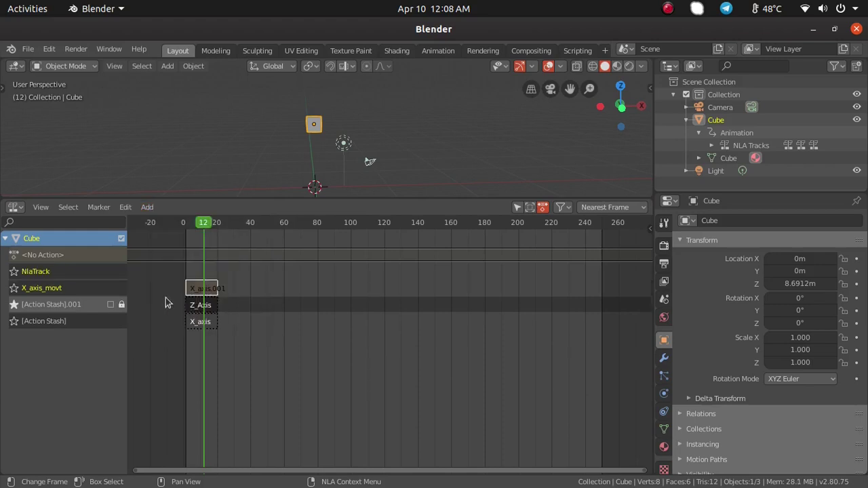
pyautogui.doubleClick(56, 271)
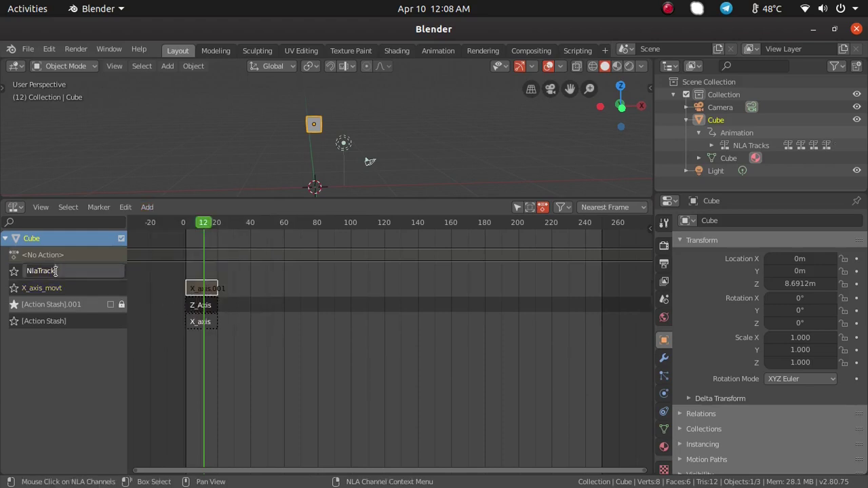
pyautogui.write('Z_A')
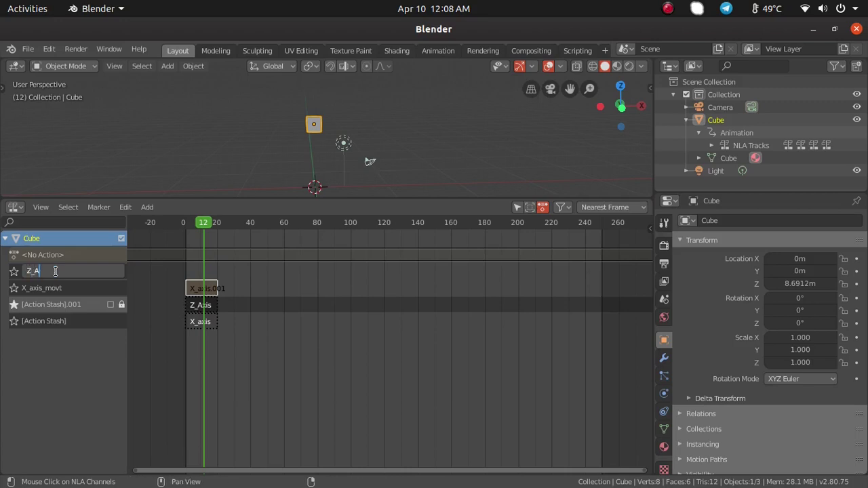
pyautogui.write('xis_movt')
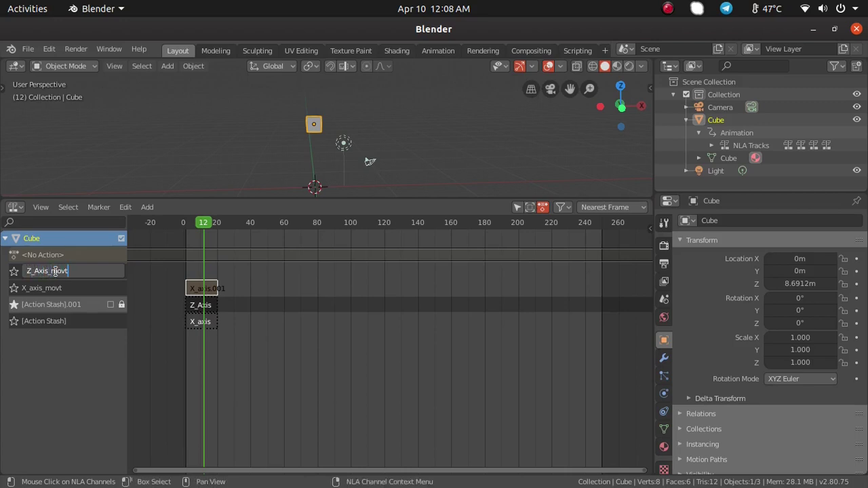
pyautogui.press('BackSpace')
pyautogui.write('a')
pyautogui.press('Return')
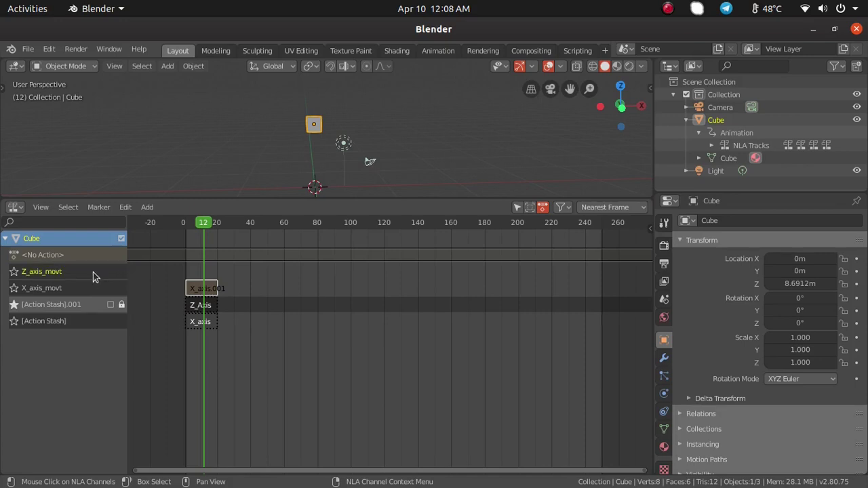
# - Add the Z_Axis action as a strip on the Z_axis_movt track and move it to start at frame 1
pyautogui.click(147, 209)
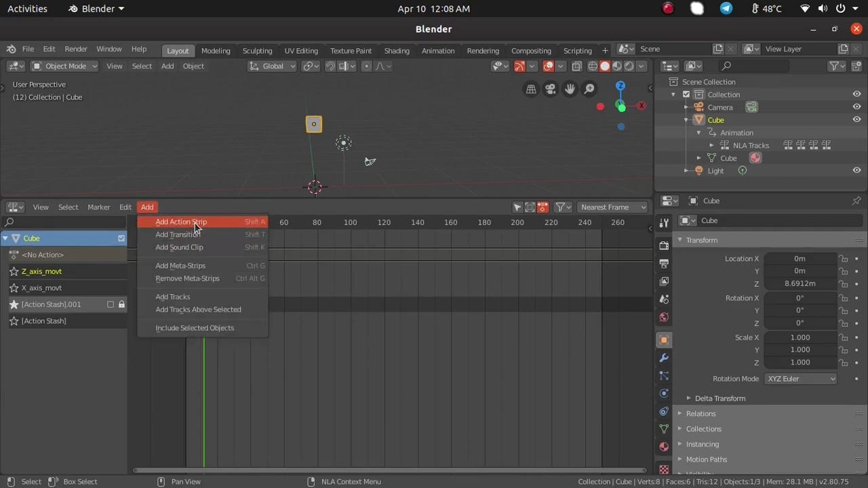
pyautogui.click(195, 224)
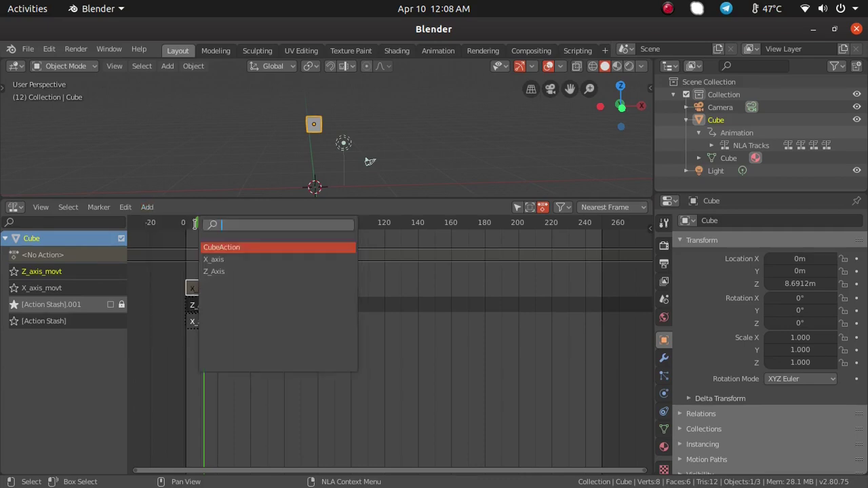
pyautogui.click(229, 271)
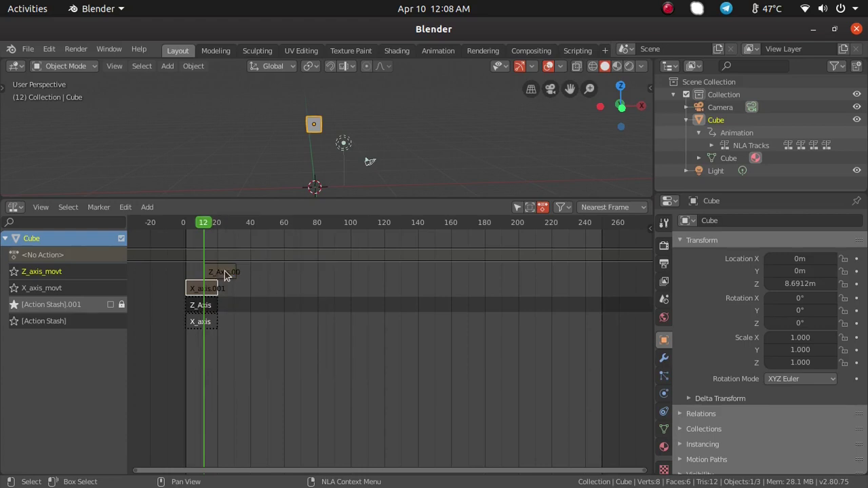
pyautogui.press('g')
pyautogui.click(204, 274)
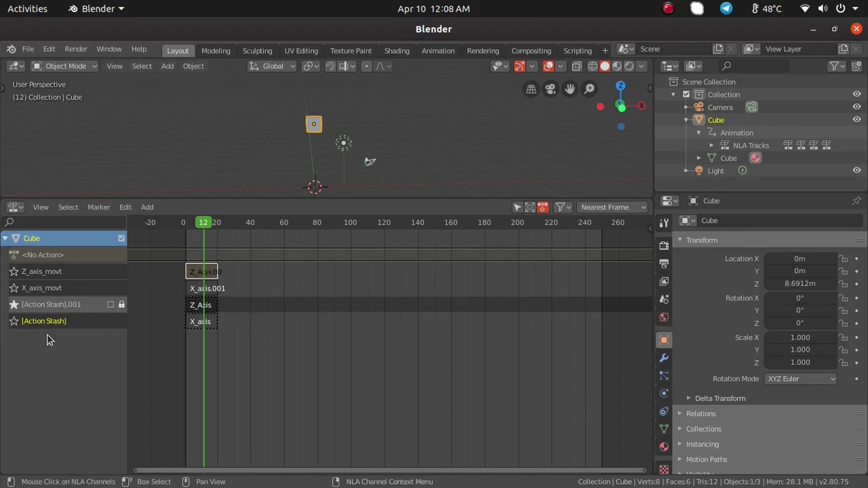
# - Delete the [Action Stash].001 track with its stashed Z_Axis strip
pyautogui.click(60, 307)
pyautogui.click(212, 306)
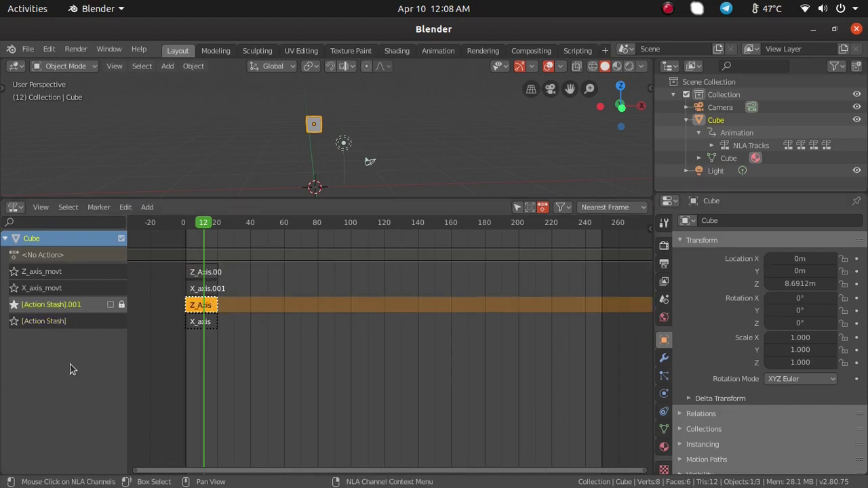
pyautogui.press('x')
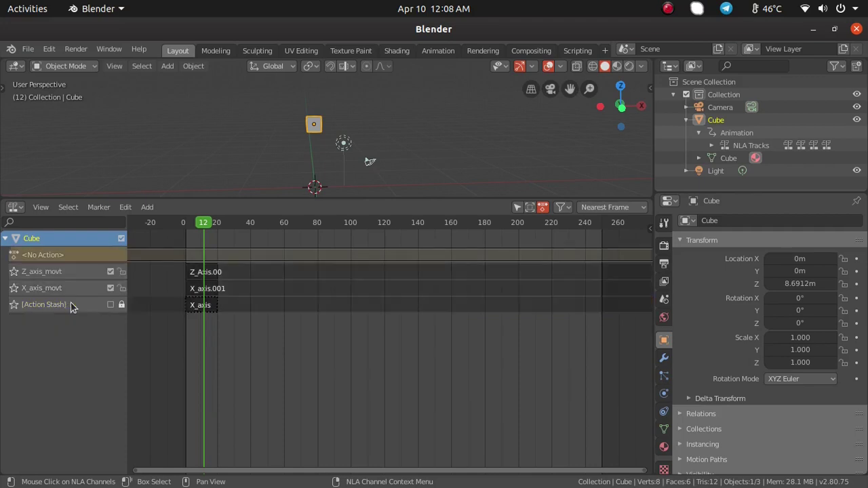
# - Delete the remaining [Action Stash] track with its X_axis strip and scrub the playhead to check the cube's animation
pyautogui.press('x')
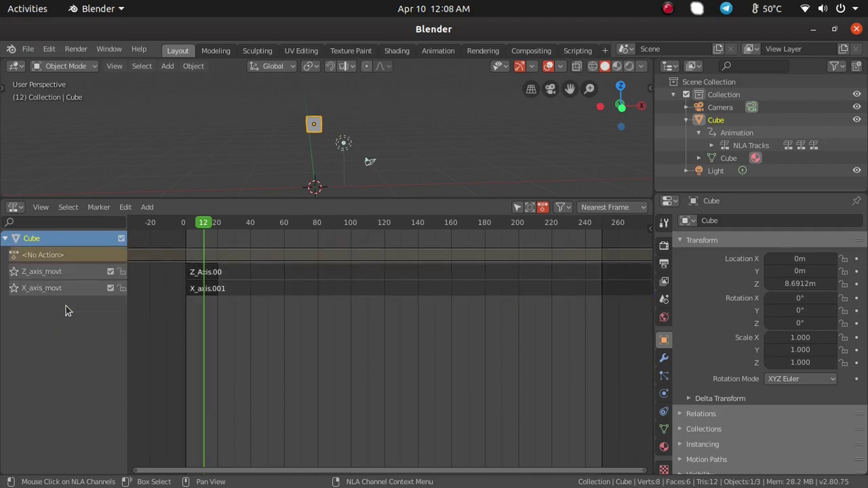
pyautogui.moveTo(207, 224)
pyautogui.mouseDown()
pyautogui.moveTo(192, 224)
pyautogui.moveTo(221, 224)
pyautogui.moveTo(190, 226)
pyautogui.moveTo(198, 225)
pyautogui.mouseUp()
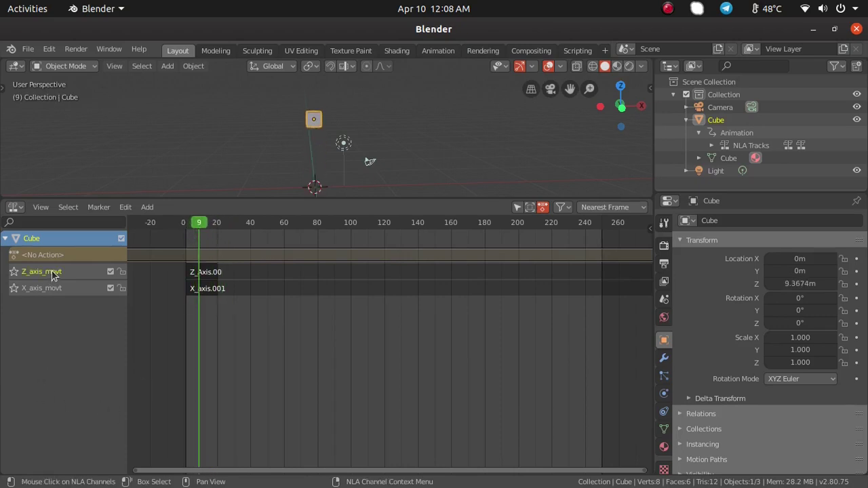
# - Solo the Z_axis_movt track and scrub through it, and switch the solo to the X_axis_movt track
pyautogui.click(13, 271)
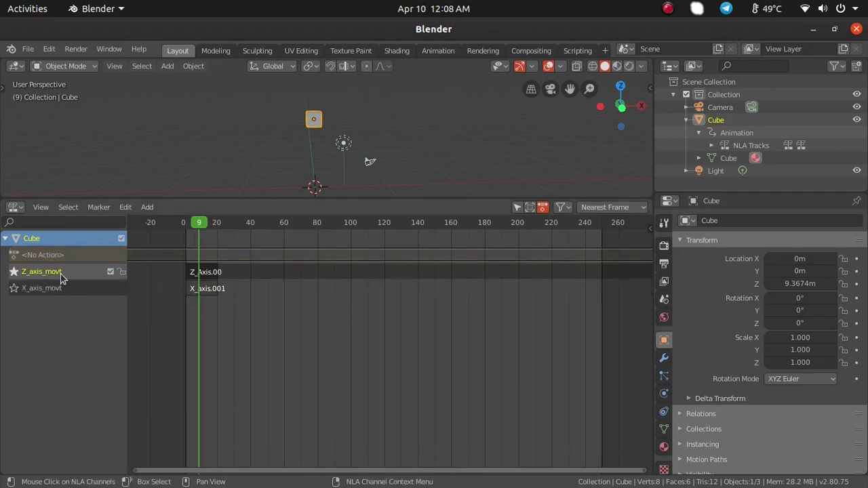
pyautogui.moveTo(196, 226); pyautogui.dragTo(189, 224)
pyautogui.click(13, 288)
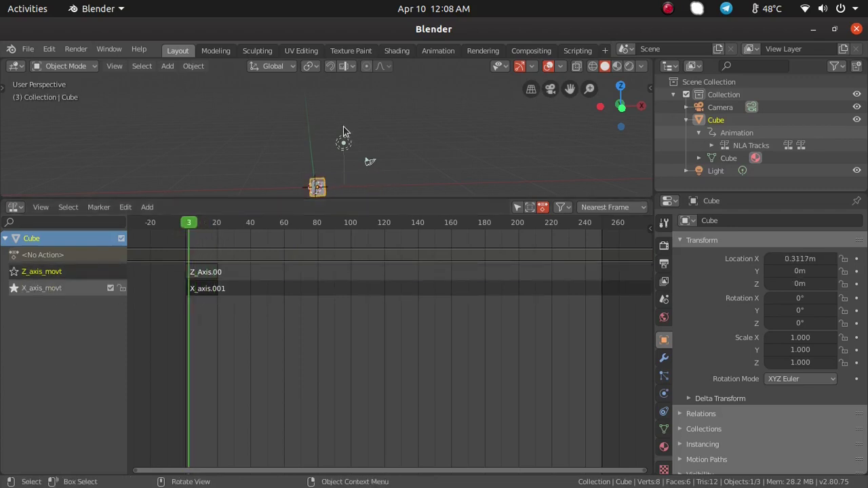
# - Enlarge the 3D viewport, set it to front orthographic view and scrub the soloed X_axis_movt track
pyautogui.scroll(-1, 366, 176)
pyautogui.moveTo(371, 197); pyautogui.dragTo(358, 343)
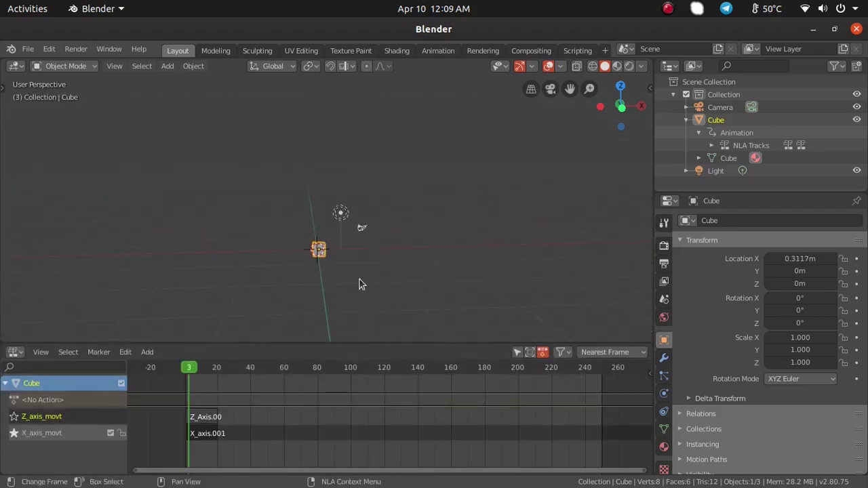
pyautogui.press('KP_1')
pyautogui.moveTo(188, 368)
pyautogui.mouseDown()
pyautogui.moveTo(205, 370)
pyautogui.moveTo(196, 378)
pyautogui.mouseUp()
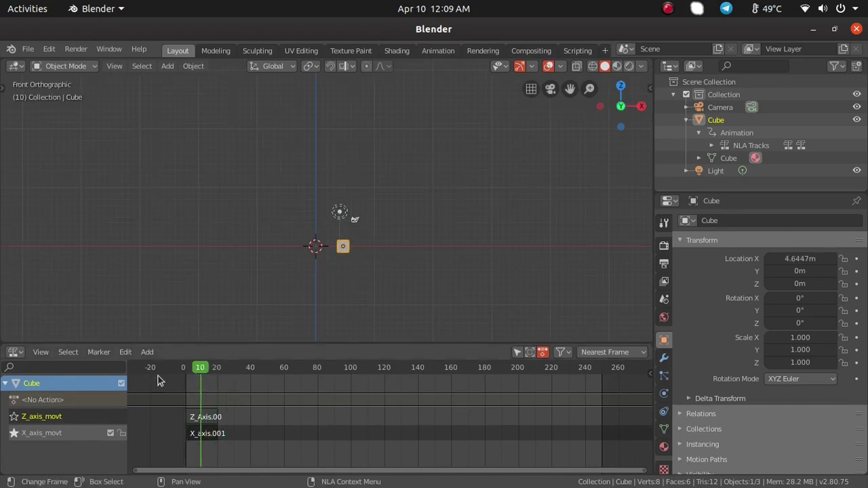
# - Solo Z_axis_movt and X_axis_movt in turn and scrub the strips' frames to compare the cube's vertical and sideways motion
pyautogui.click(14, 417)
pyautogui.click(13, 434)
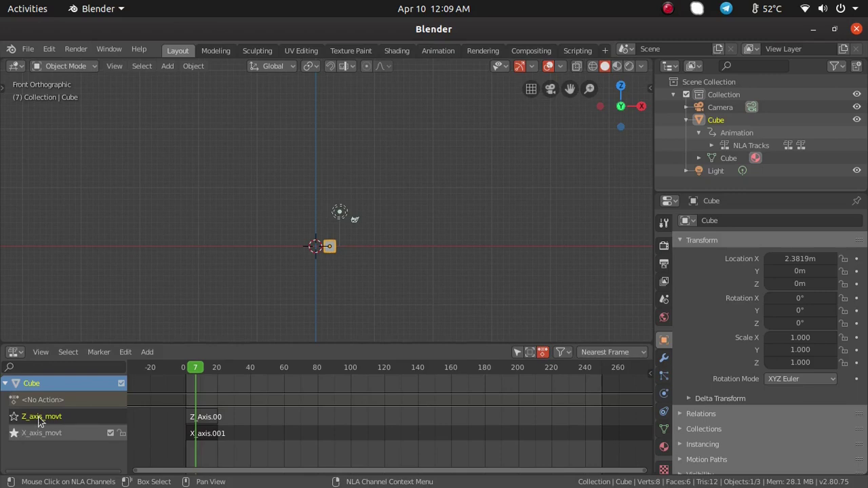
pyautogui.click(13, 416)
pyautogui.moveTo(201, 370)
pyautogui.mouseDown()
pyautogui.moveTo(192, 370)
pyautogui.moveTo(213, 369)
pyautogui.moveTo(200, 370)
pyautogui.mouseUp()
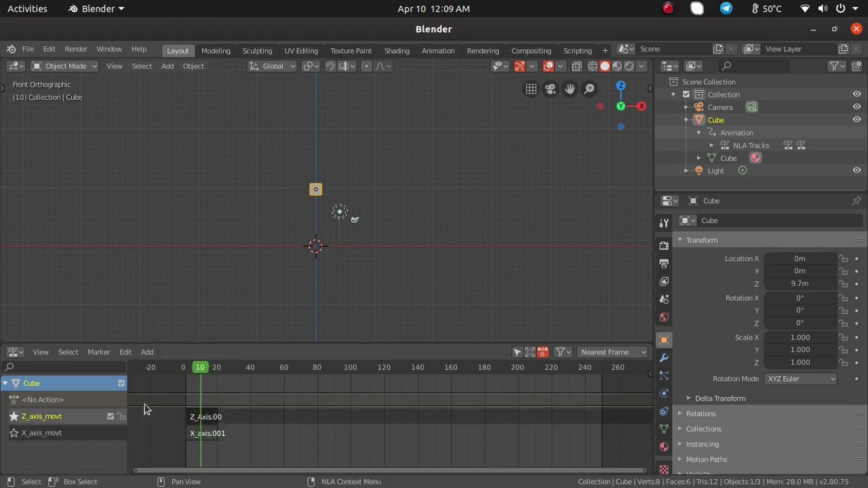
pyautogui.click(13, 433)
pyautogui.moveTo(200, 371); pyautogui.dragTo(218, 374)
pyautogui.moveTo(203, 380); pyautogui.dragTo(294, 415, button='middle')
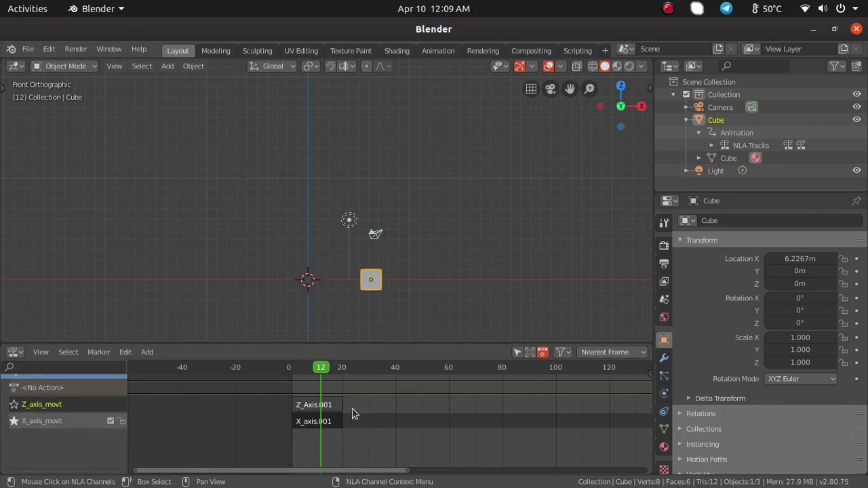
pyautogui.click(292, 373)
pyautogui.moveTo(292, 373); pyautogui.dragTo(308, 374)
# - Select the Z_Axis.001 strip and show its Active Strip properties in a widened sidebar of an enlarged NLA editor
pyautogui.click(330, 409)
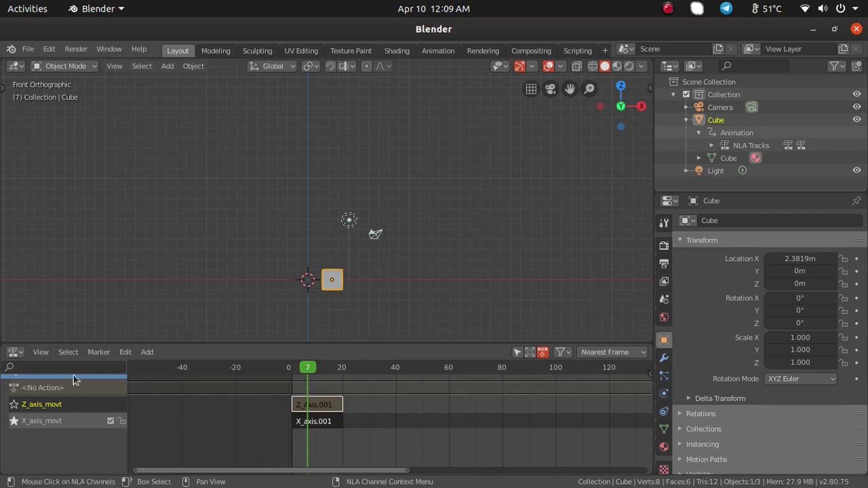
pyautogui.click(396, 419)
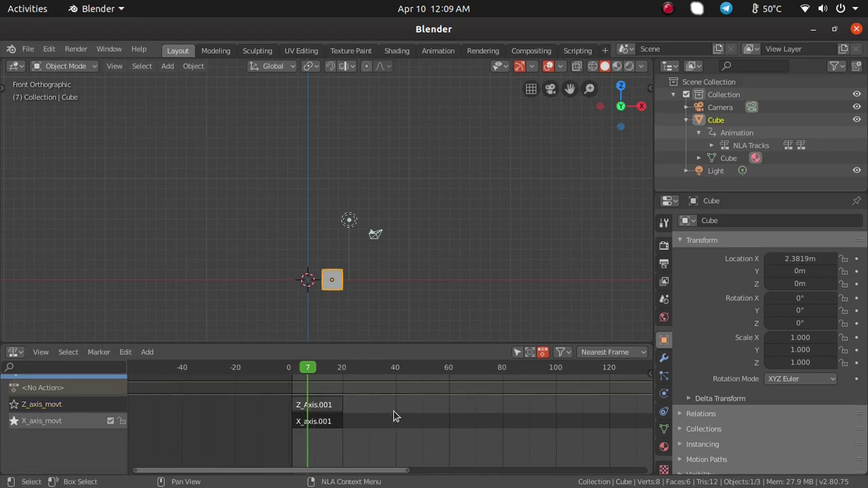
pyautogui.press('n')
pyautogui.moveTo(421, 343); pyautogui.dragTo(421, 275)
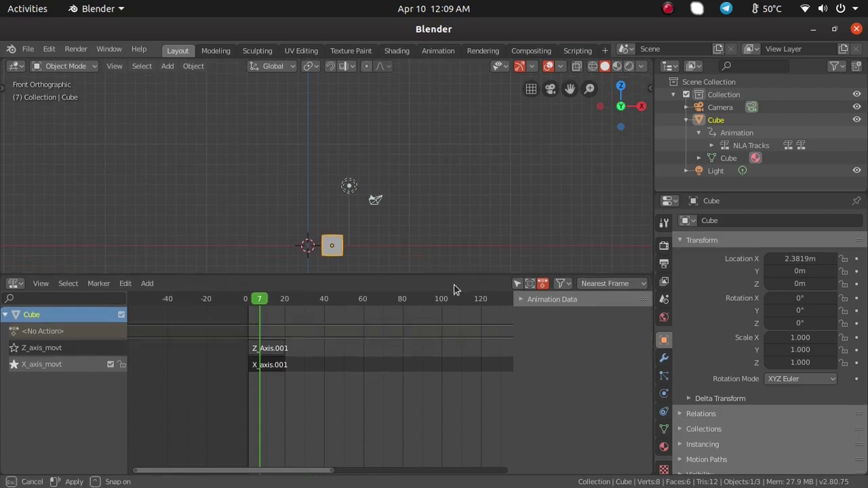
pyautogui.click(276, 350)
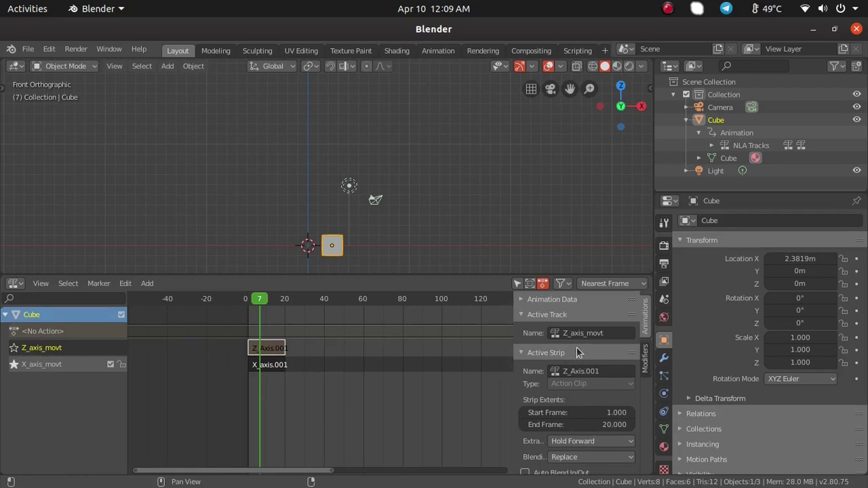
pyautogui.scroll(-1, 589, 372)
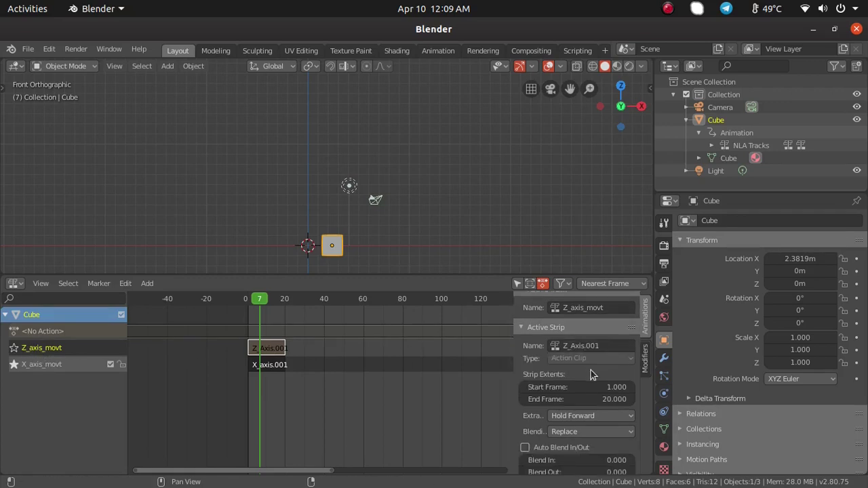
pyautogui.scroll(-1, 588, 373)
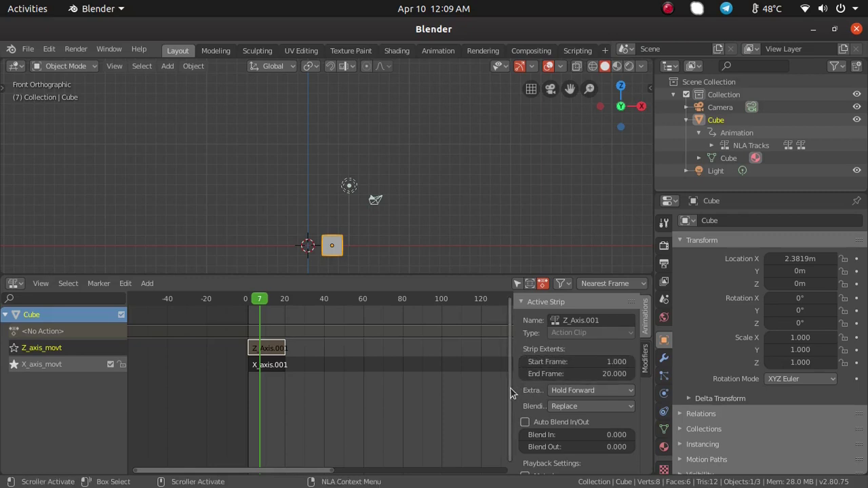
pyautogui.moveTo(514, 391); pyautogui.dragTo(452, 391)
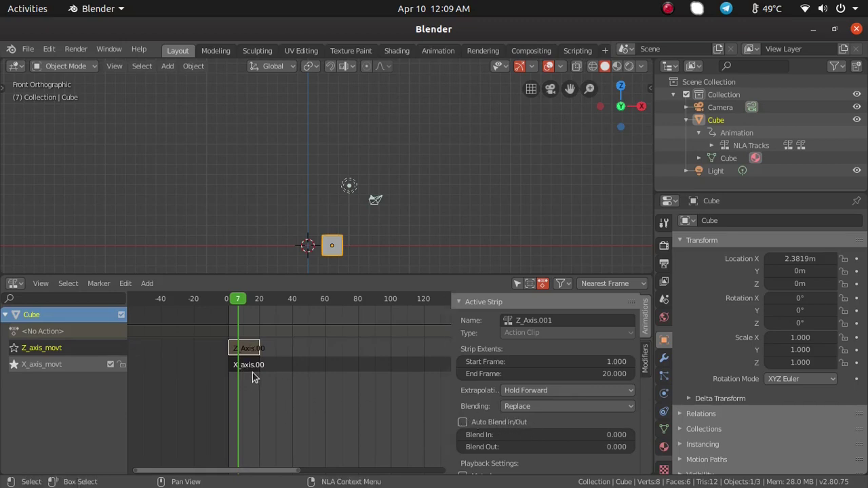
# - Enable Auto Blend In/Out for the Z_Axis.001 strip and set its blending mode to Combine
pyautogui.click(463, 422)
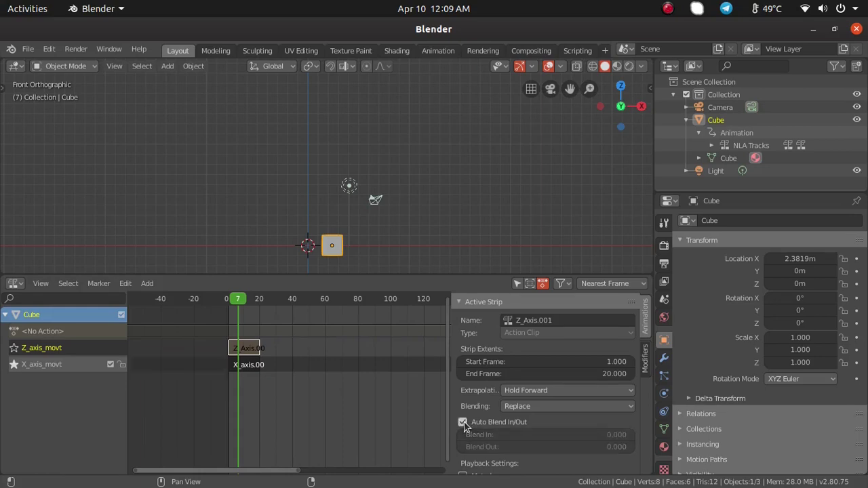
pyautogui.scroll(2, 301, 409)
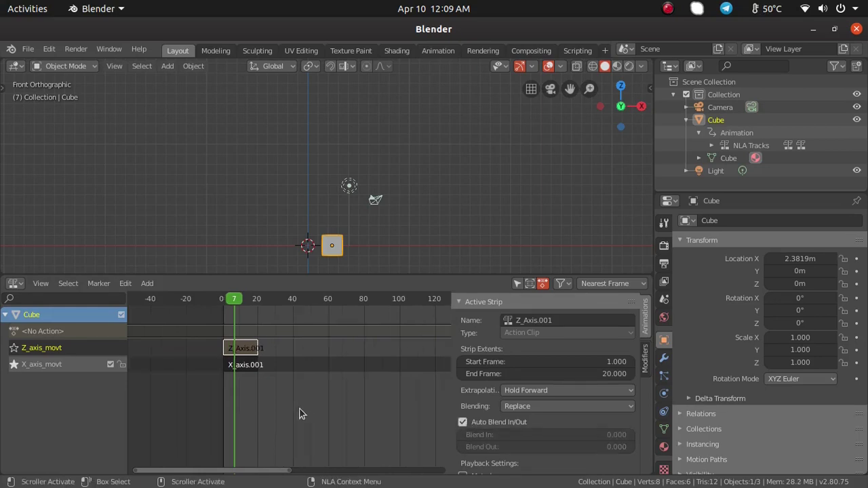
pyautogui.scroll(2, 246, 405)
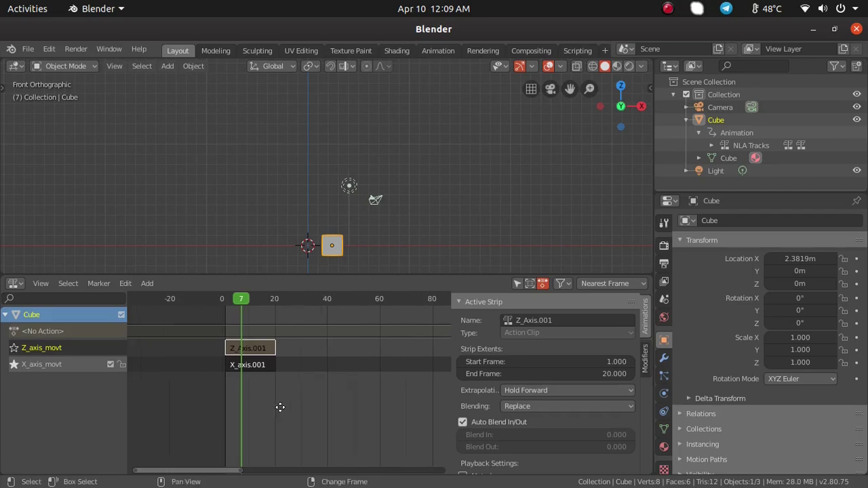
pyautogui.moveTo(248, 301)
pyautogui.mouseDown()
pyautogui.moveTo(231, 301)
pyautogui.moveTo(281, 301)
pyautogui.moveTo(231, 301)
pyautogui.moveTo(278, 301)
pyautogui.moveTo(239, 301)
pyautogui.moveTo(277, 301)
pyautogui.moveTo(251, 306)
pyautogui.mouseUp()
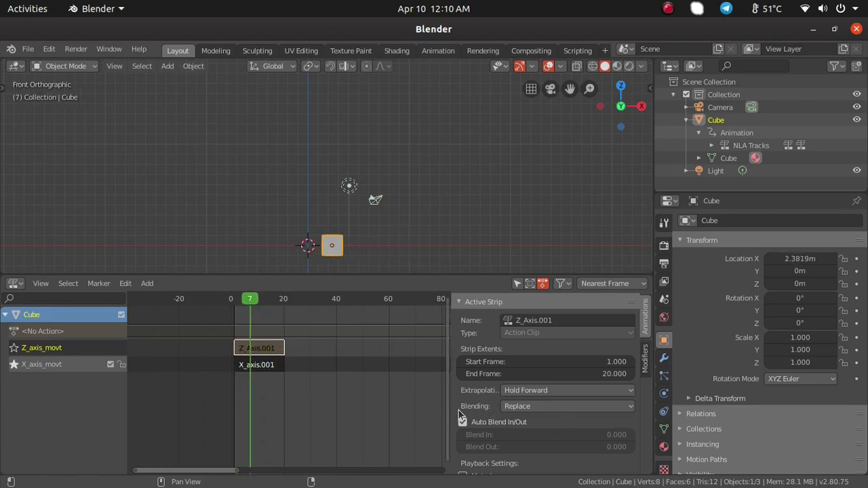
pyautogui.click(538, 407)
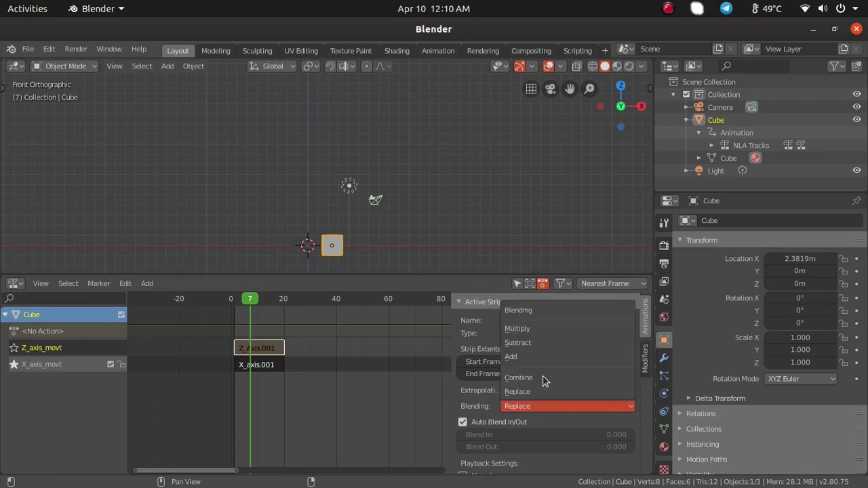
pyautogui.click(542, 376)
pyautogui.moveTo(249, 303)
pyautogui.mouseDown()
pyautogui.moveTo(236, 303)
pyautogui.moveTo(250, 303)
pyautogui.mouseUp()
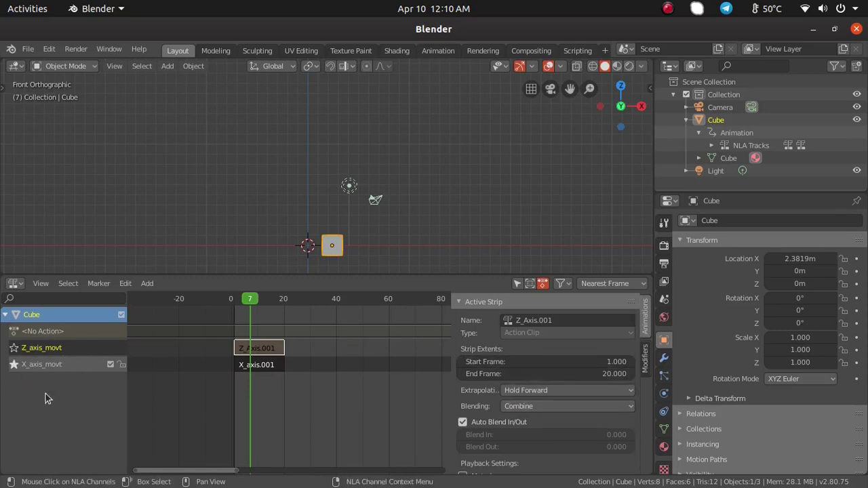
# - Turn off the solo on X_axis_movt and scrub to frame 11 to check both tracks playing together
pyautogui.click(86, 364)
pyautogui.click(75, 350)
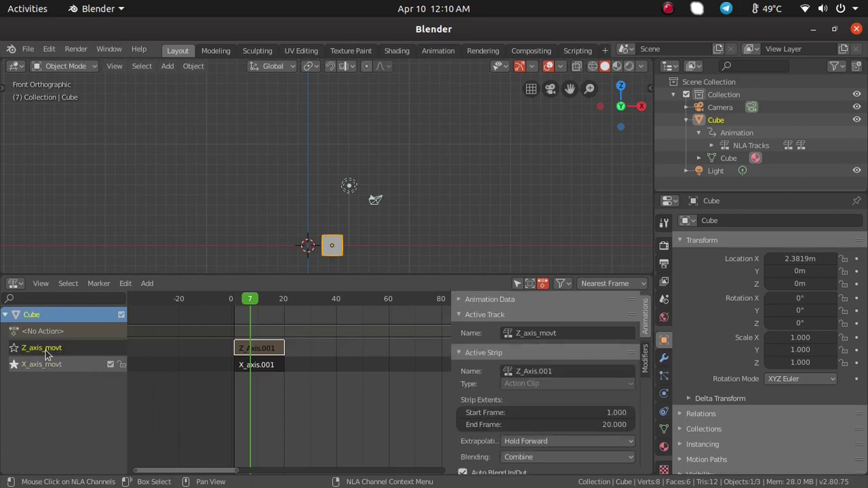
pyautogui.click(13, 365)
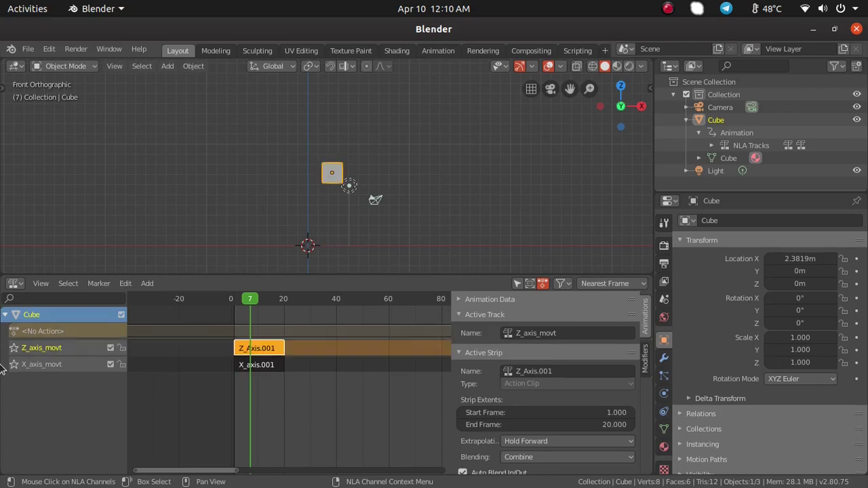
pyautogui.moveTo(256, 304)
pyautogui.mouseDown()
pyautogui.moveTo(233, 306)
pyautogui.moveTo(288, 308)
pyautogui.moveTo(231, 316)
pyautogui.moveTo(292, 314)
pyautogui.moveTo(237, 316)
pyautogui.moveTo(280, 314)
pyautogui.moveTo(240, 312)
pyautogui.moveTo(275, 312)
pyautogui.moveTo(259, 304)
pyautogui.mouseUp()
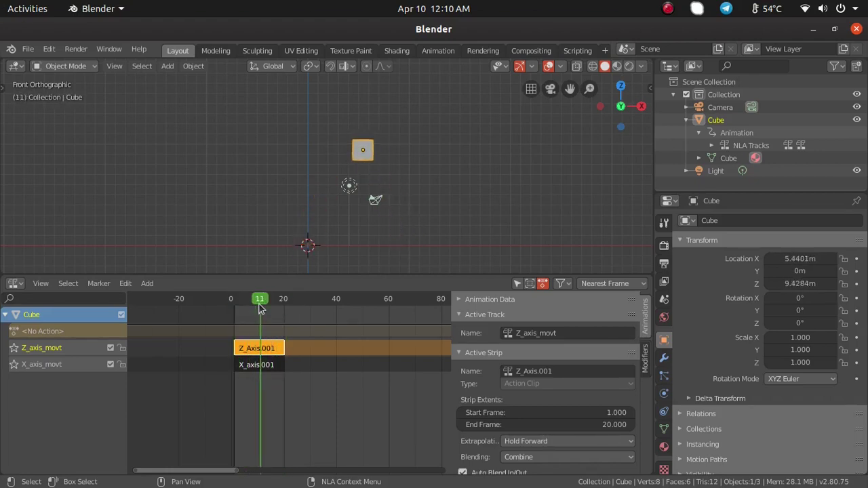
# - Set the Z_Axis.001 strip's blending to Replace and scrub to frame 12 to preview its effect
pyautogui.click(541, 458)
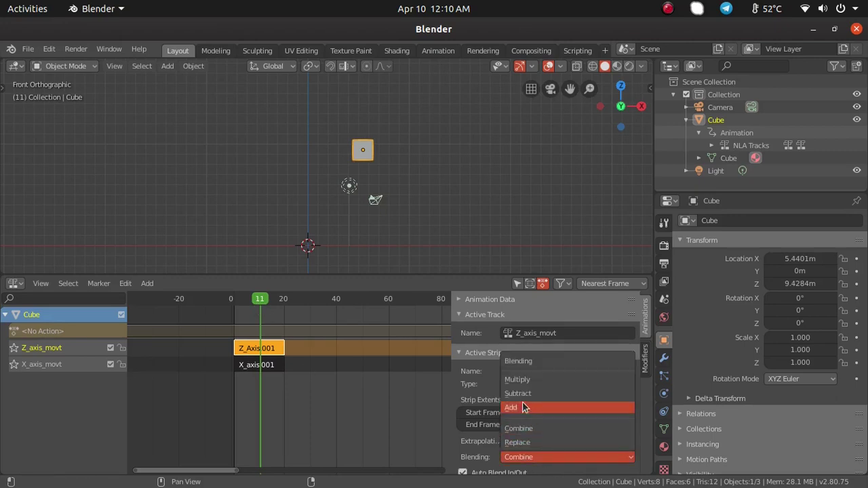
pyautogui.click(532, 442)
pyautogui.moveTo(261, 306); pyautogui.dragTo(267, 339)
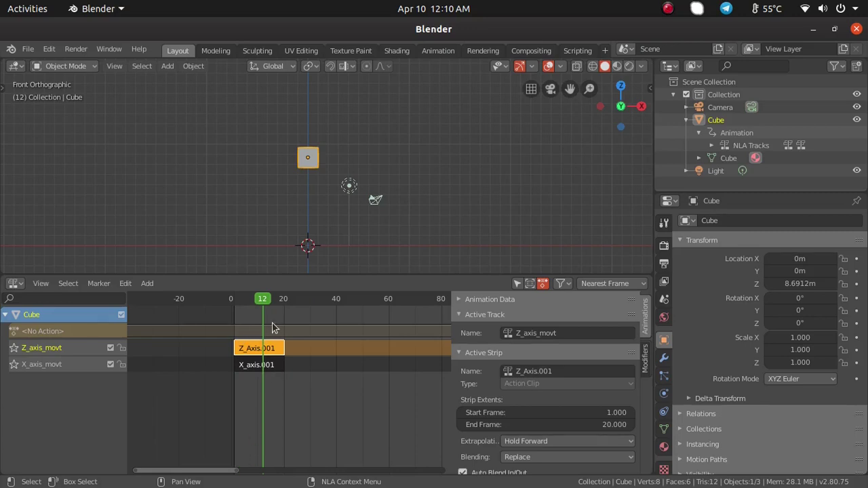
# - Set the Z_Axis.001 strip's blending back to Combine and scrub to frame 11 to check the diagonal motion
pyautogui.click(526, 458)
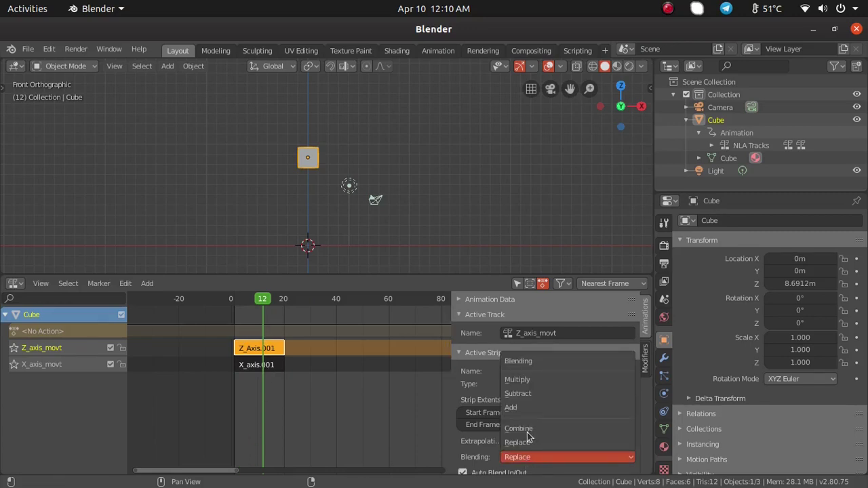
pyautogui.click(526, 431)
pyautogui.moveTo(264, 303)
pyautogui.mouseDown()
pyautogui.moveTo(234, 298)
pyautogui.moveTo(281, 302)
pyautogui.moveTo(239, 314)
pyautogui.moveTo(261, 319)
pyautogui.mouseUp()
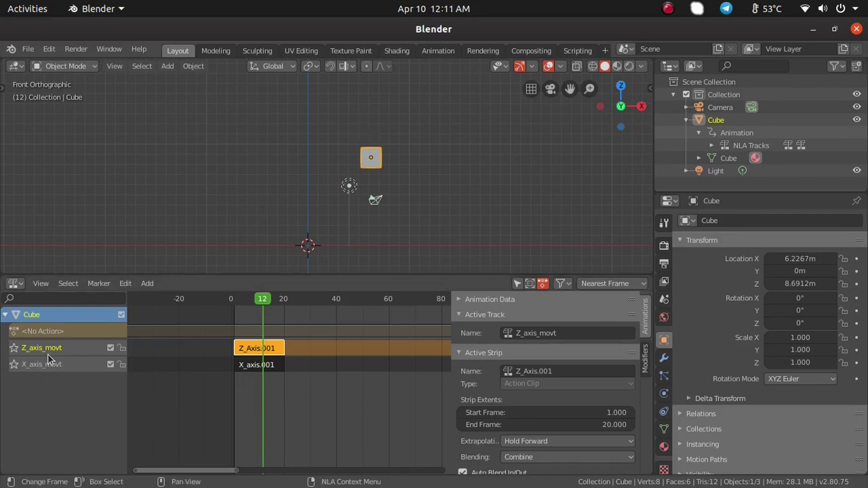
pyautogui.moveTo(254, 306)
pyautogui.mouseDown()
pyautogui.moveTo(232, 307)
pyautogui.moveTo(278, 310)
pyautogui.moveTo(238, 320)
pyautogui.moveTo(283, 319)
pyautogui.moveTo(249, 323)
pyautogui.moveTo(260, 321)
pyautogui.mouseUp()
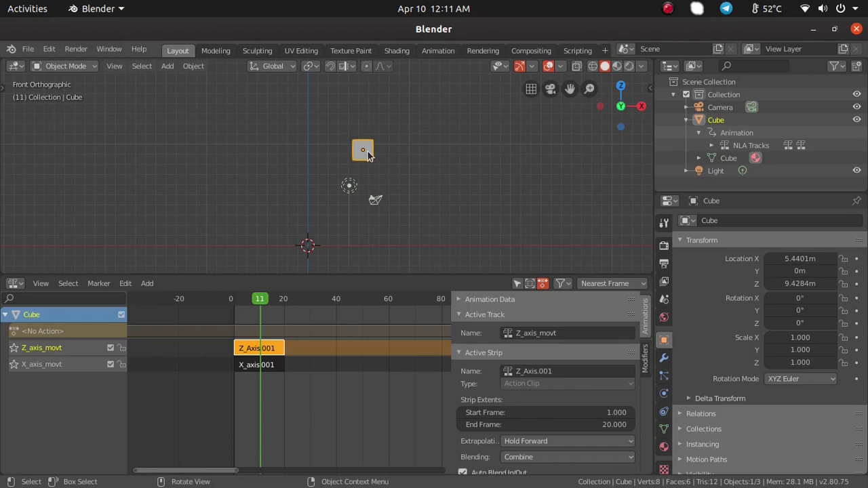
# - Start tweaking strip actions on the Z_Axis.001 strip
pyautogui.click(215, 390)
pyautogui.click(263, 349)
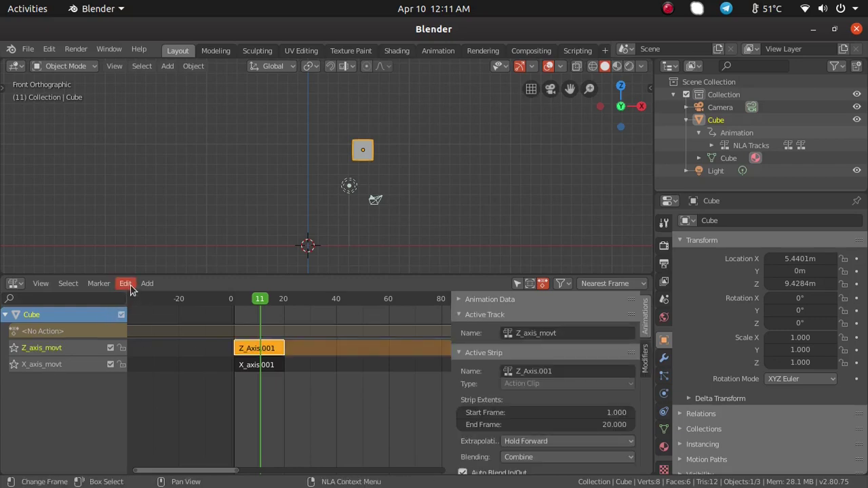
pyautogui.click(130, 289)
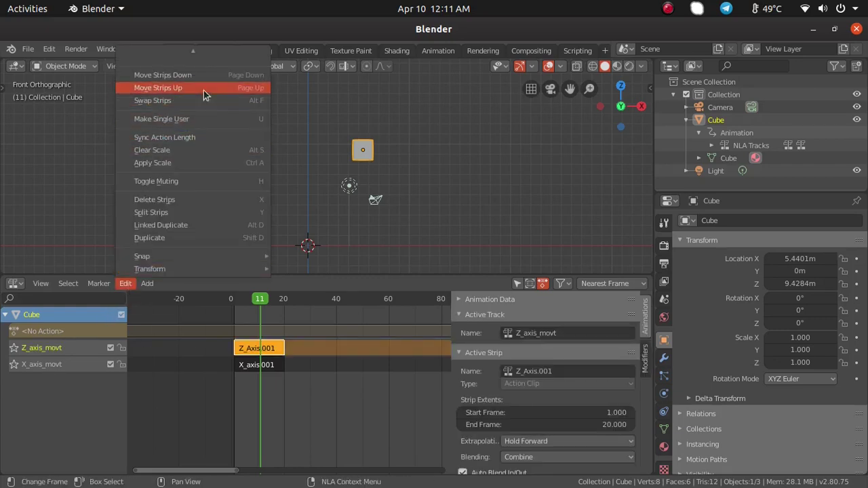
pyautogui.scroll(2, 202, 55)
pyautogui.scroll(-2, 197, 55)
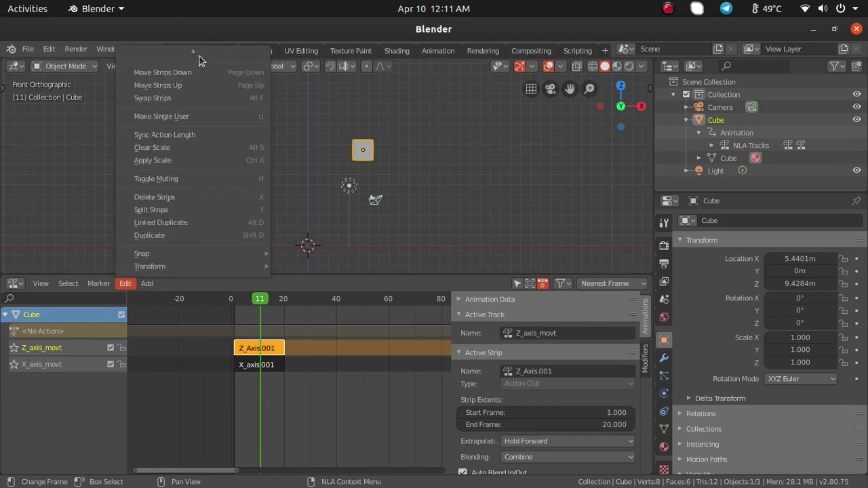
pyautogui.scroll(2, 198, 57)
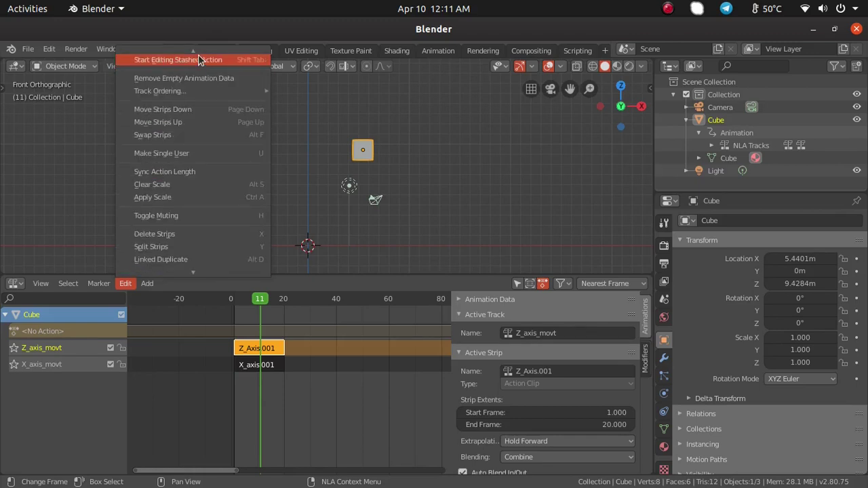
pyautogui.scroll(1, 214, 61)
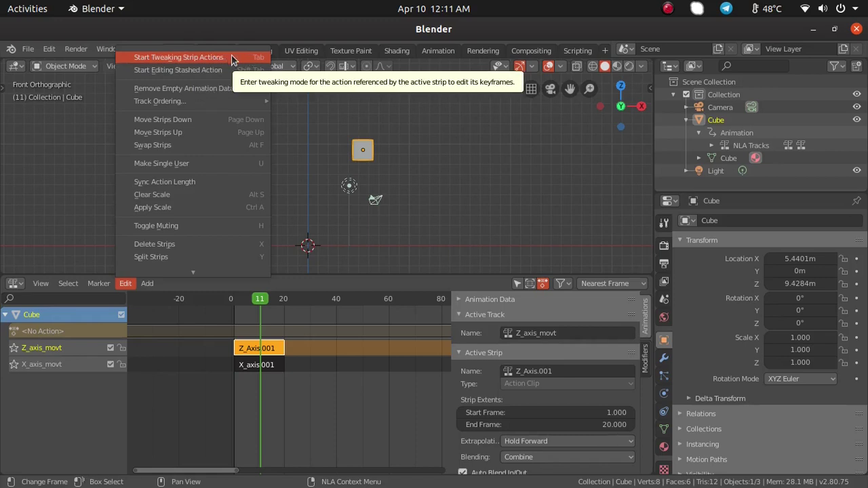
pyautogui.click(231, 60)
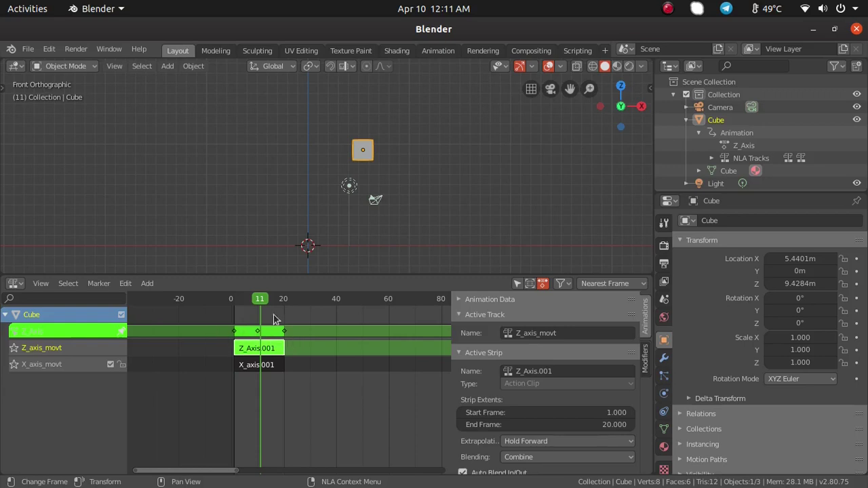
# - Shrink the NLA area, split the 3D viewport horizontally, and make the new area a Timeline showing the Z_Axis keyframes
pyautogui.moveTo(283, 276); pyautogui.dragTo(282, 360)
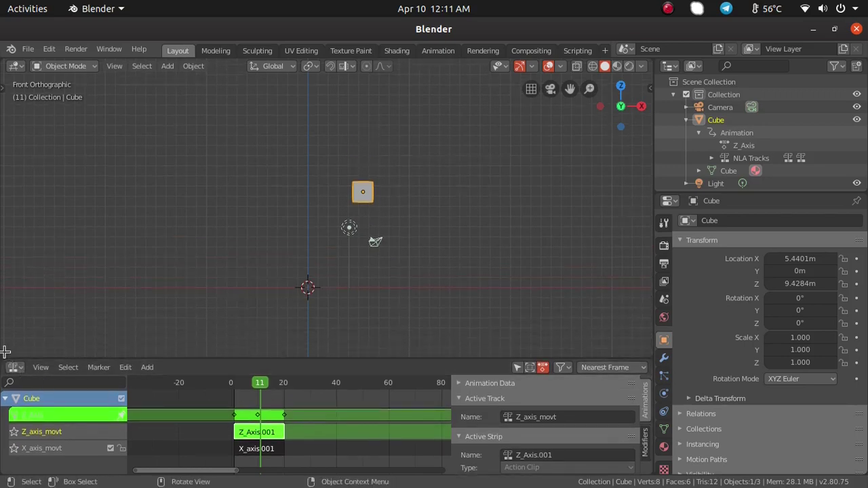
pyautogui.moveTo(4, 351); pyautogui.dragTo(15, 247)
pyautogui.click(16, 243)
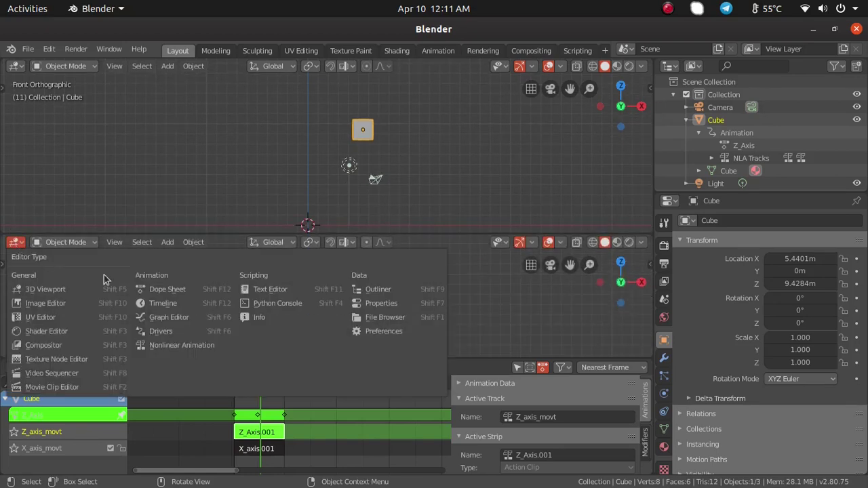
pyautogui.click(183, 291)
pyautogui.click(16, 244)
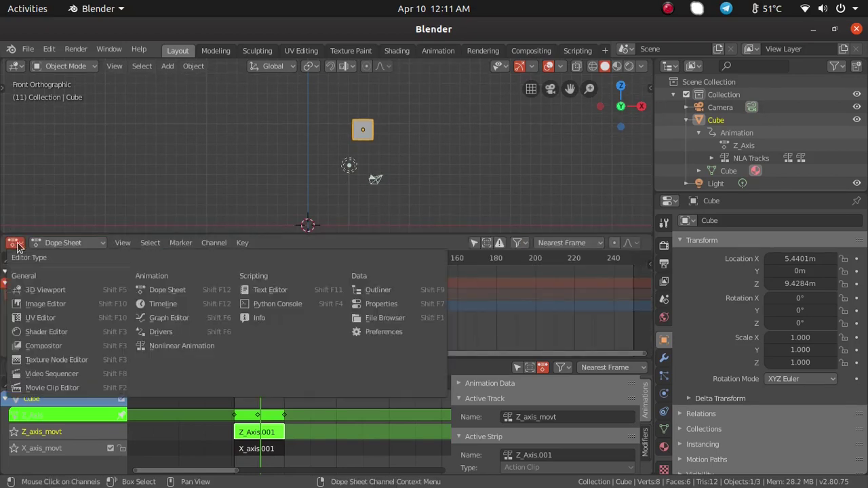
pyautogui.click(164, 304)
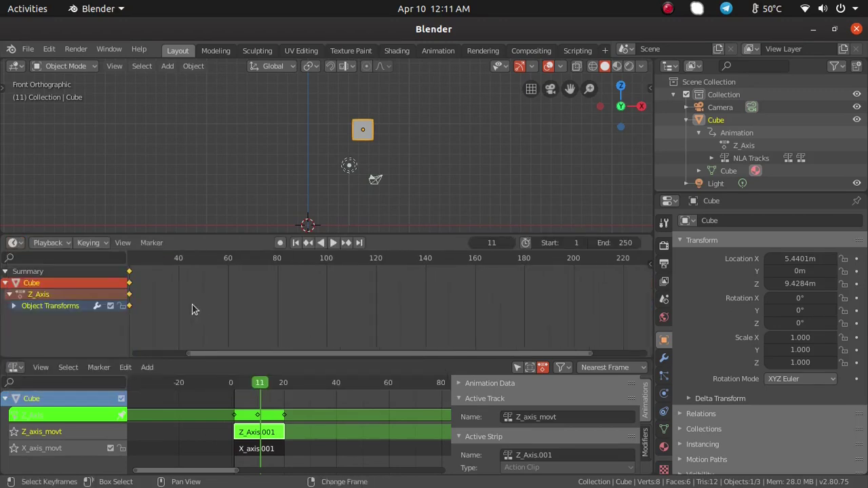
pyautogui.scroll(2, 236, 327)
pyautogui.moveTo(236, 328); pyautogui.dragTo(285, 324, button='middle')
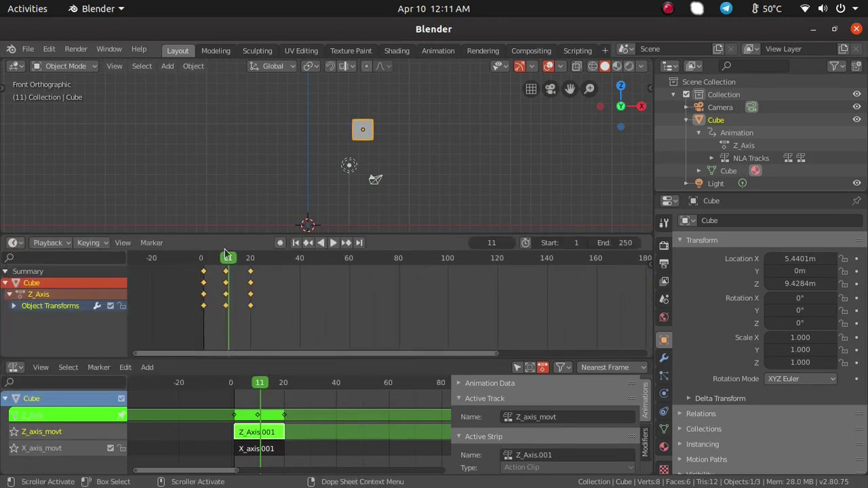
# - Insert a Rotation keyframe for the cube at frame 1
pyautogui.click(202, 258)
pyautogui.press('Down')
pyautogui.press('Up')
pyautogui.scroll(-1, 354, 209)
pyautogui.scroll(-1, 353, 209)
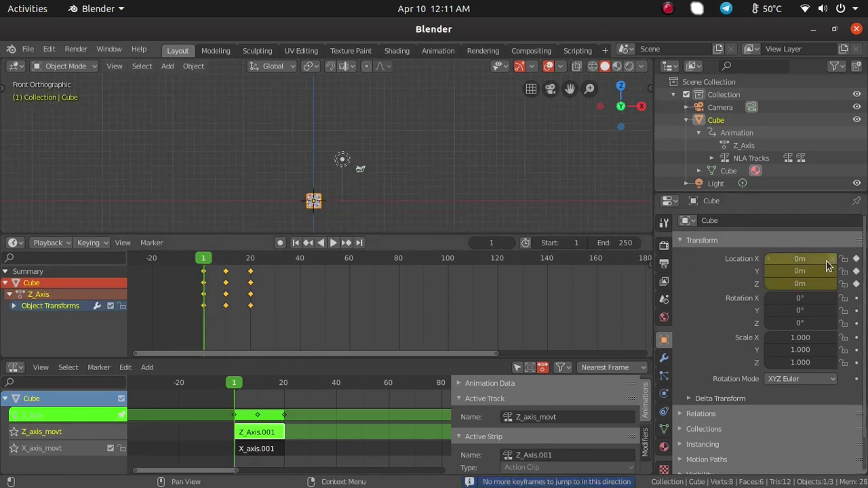
pyautogui.press('i')
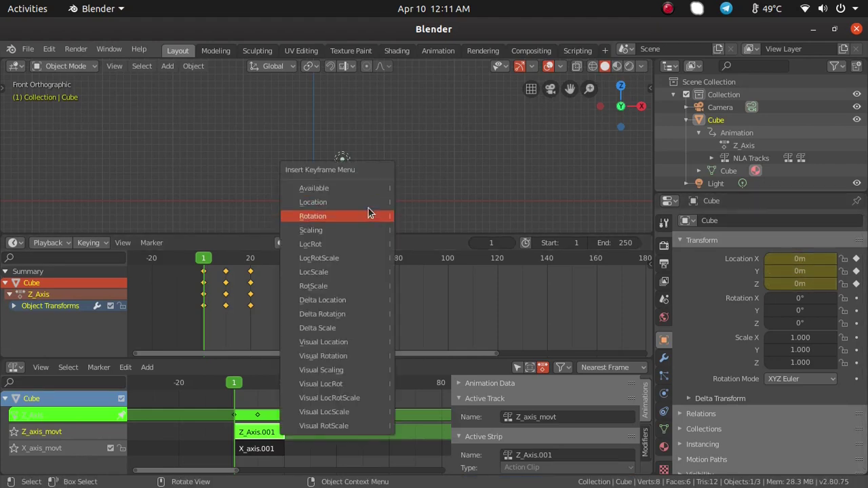
pyautogui.click(370, 211)
# - At frame 20, rotate the cube 180° around the X axis and insert a Rotation keyframe
pyautogui.moveTo(206, 263); pyautogui.dragTo(251, 263)
pyautogui.moveTo(441, 172); pyautogui.dragTo(386, 161, button='middle')
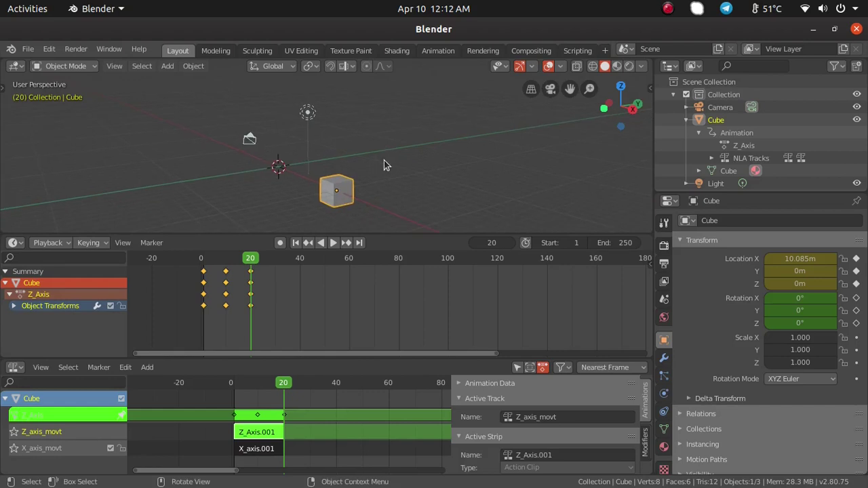
pyautogui.press('r')
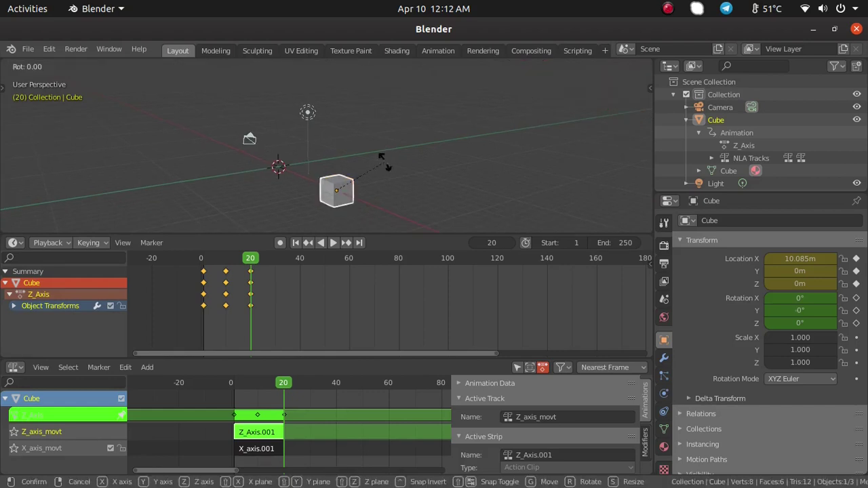
pyautogui.write('x180')
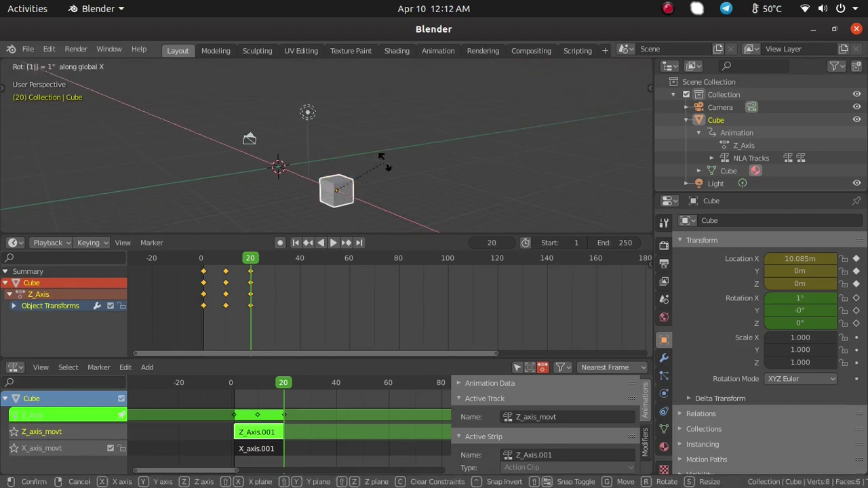
pyautogui.press('Return')
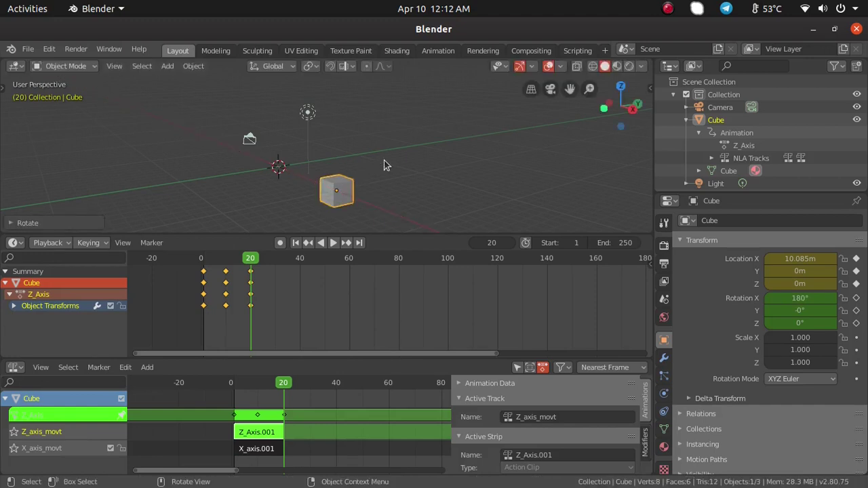
pyautogui.press('i')
pyautogui.click(385, 165)
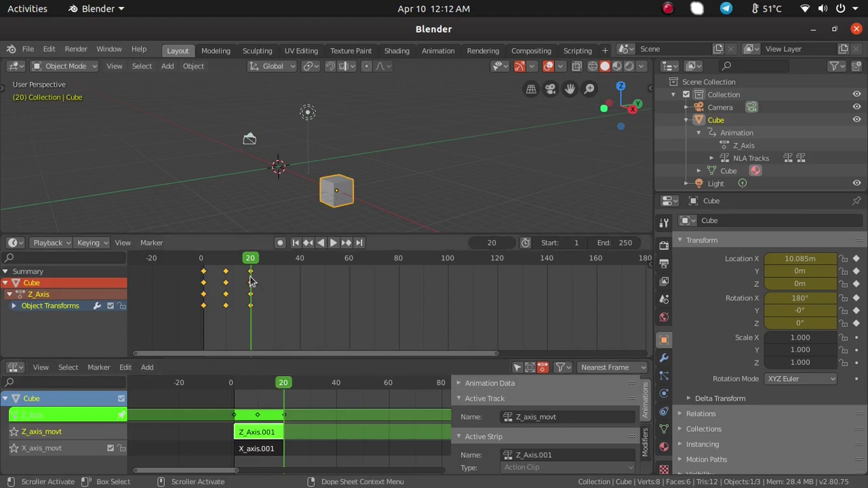
# - Scrub to frame 10 and view the cube from another angle to check the new rotation
pyautogui.moveTo(248, 262); pyautogui.dragTo(224, 268)
pyautogui.press('space')
pyautogui.press('space')
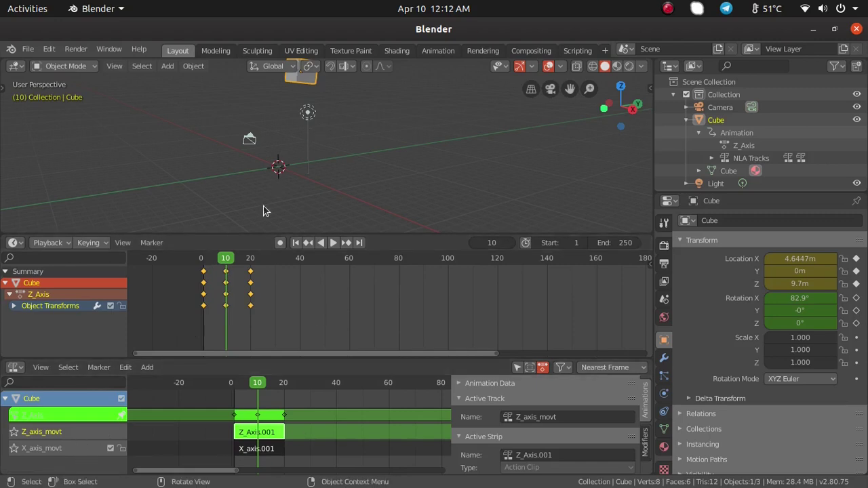
pyautogui.moveTo(236, 182); pyautogui.dragTo(319, 228, button='middle')
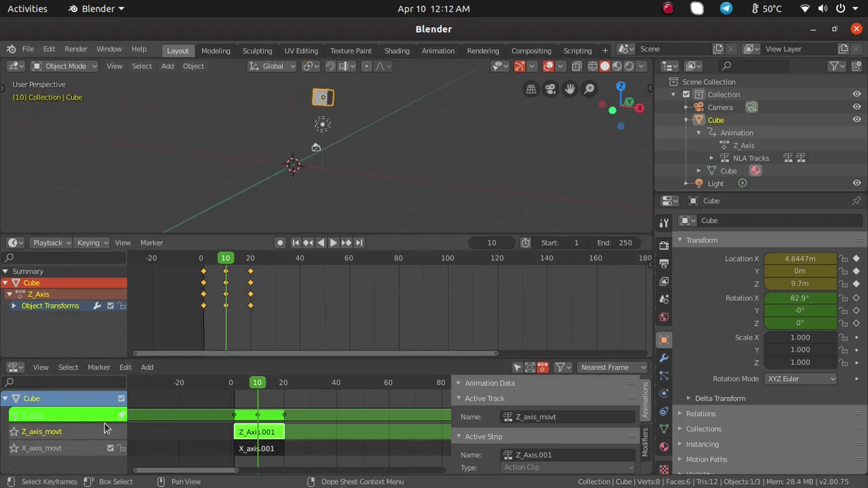
# - Mute the X_axis_movt track and play the animation to examine the Z-axis movement with rotation alone
pyautogui.click(111, 448)
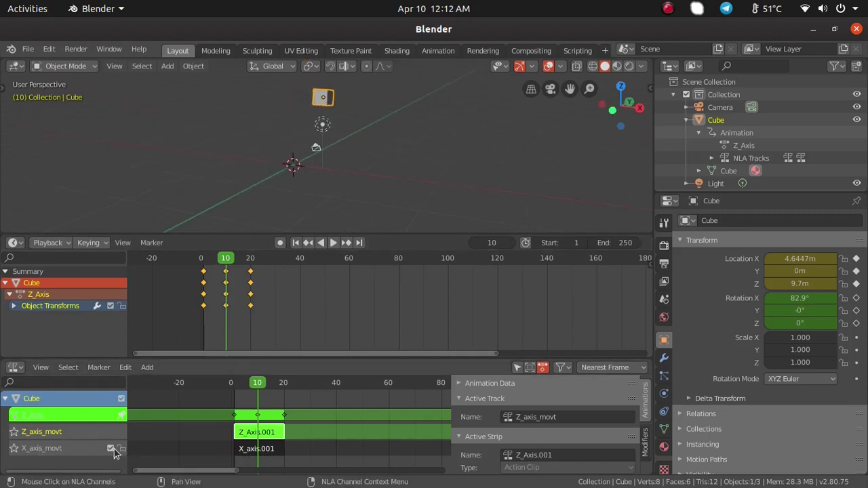
pyautogui.press('space')
pyautogui.moveTo(213, 262)
pyautogui.mouseDown()
pyautogui.moveTo(201, 262)
pyautogui.moveTo(252, 265)
pyautogui.moveTo(202, 263)
pyautogui.moveTo(219, 261)
pyautogui.mouseUp()
pyautogui.press('space')
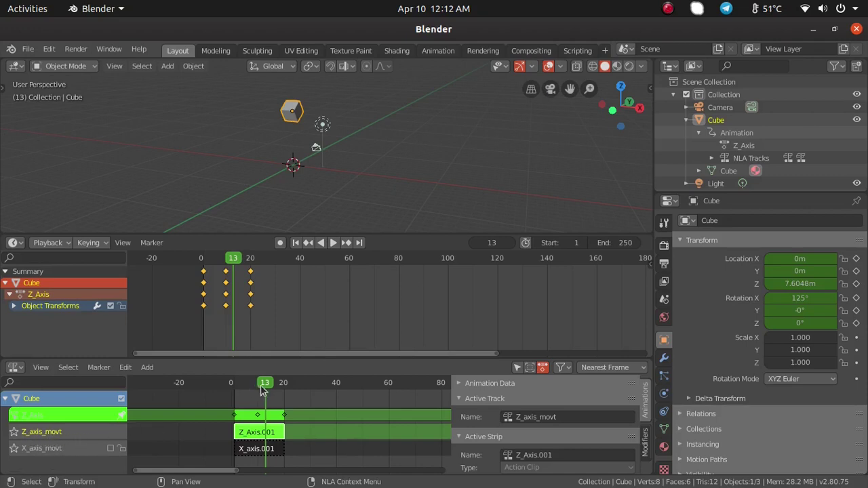
pyautogui.moveTo(248, 387)
pyautogui.mouseDown()
pyautogui.moveTo(232, 385)
pyautogui.moveTo(277, 386)
pyautogui.moveTo(230, 387)
pyautogui.moveTo(283, 387)
pyautogui.moveTo(245, 388)
pyautogui.mouseUp()
pyautogui.press('space')
# - Switch to front view, re-enable the X_axis_movt track, and check the combined motion around frame 18
pyautogui.press('KP_1')
pyautogui.moveTo(273, 385)
pyautogui.mouseDown()
pyautogui.moveTo(236, 385)
pyautogui.moveTo(278, 386)
pyautogui.mouseUp()
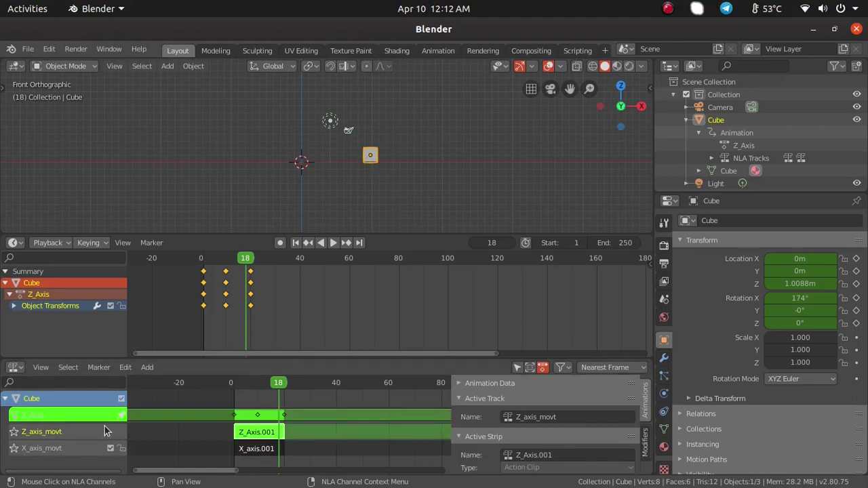
pyautogui.moveTo(278, 388)
pyautogui.mouseDown()
pyautogui.moveTo(231, 388)
pyautogui.moveTo(289, 388)
pyautogui.moveTo(236, 390)
pyautogui.moveTo(277, 386)
pyautogui.mouseUp()
pyautogui.keyDown('shift'); pyautogui.scroll(3, 339, 181); pyautogui.keyUp('shift')
pyautogui.press('space')
pyautogui.press('space')
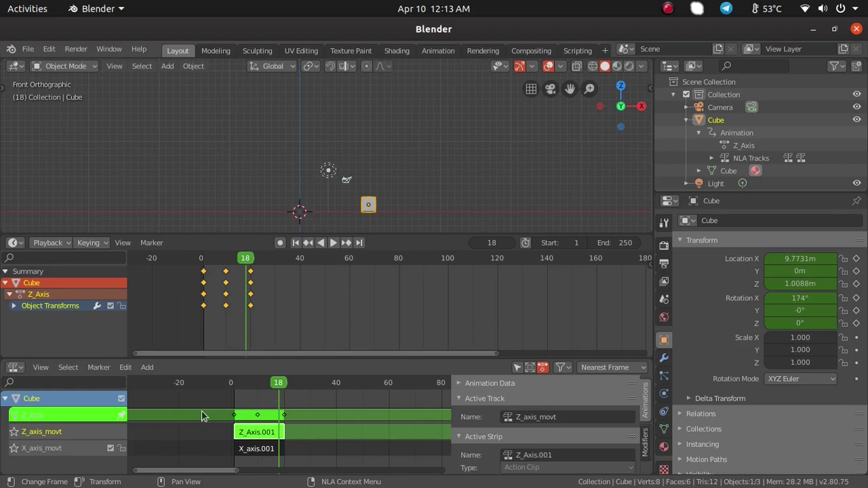
# - Exit tweak mode on the Z_Axis.001 strip and scrub to frame 6 to check the blended motion
pyautogui.press('Tab')
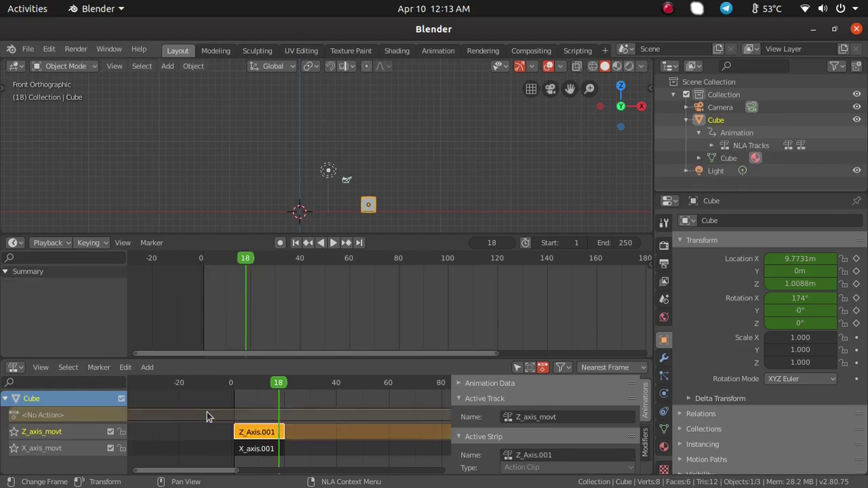
pyautogui.click(126, 368)
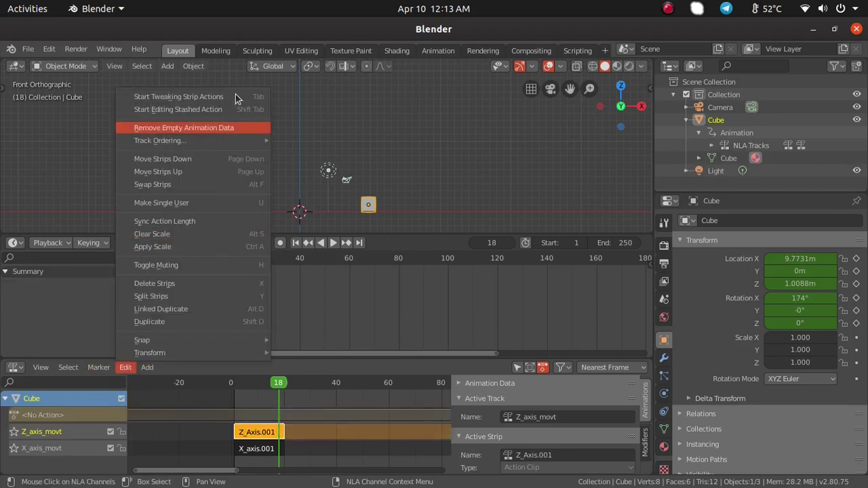
pyautogui.moveTo(281, 385); pyautogui.dragTo(246, 385)
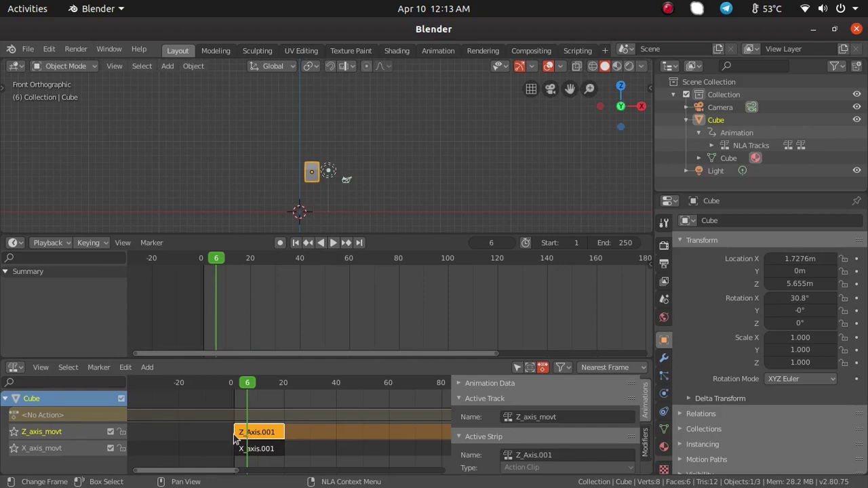